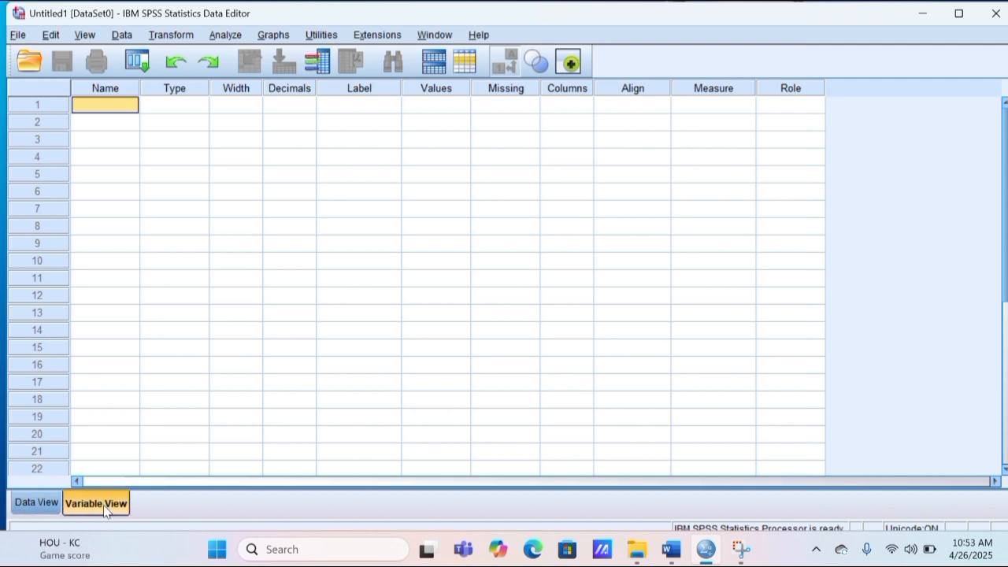
left_click(55, 505)
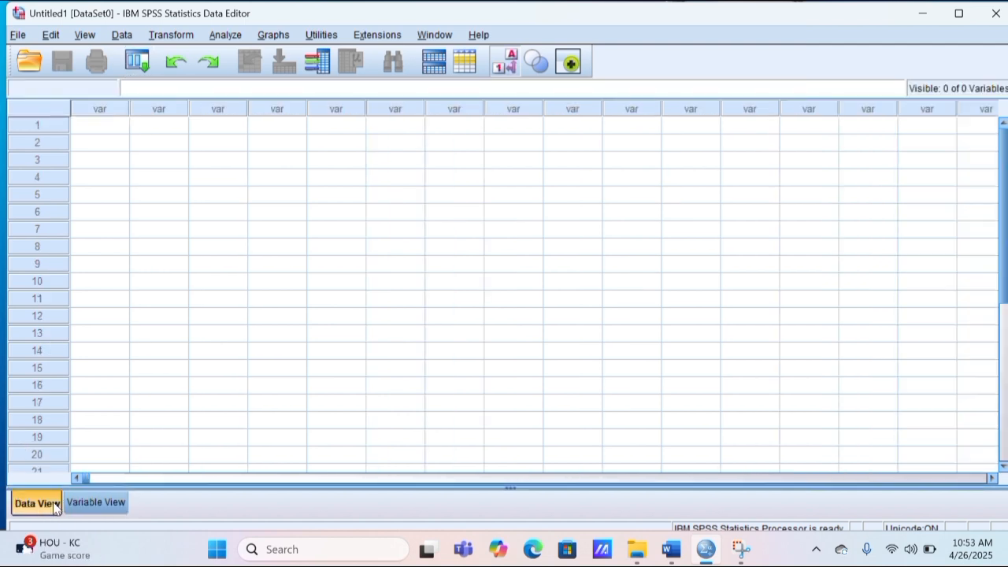
left_click(85, 502)
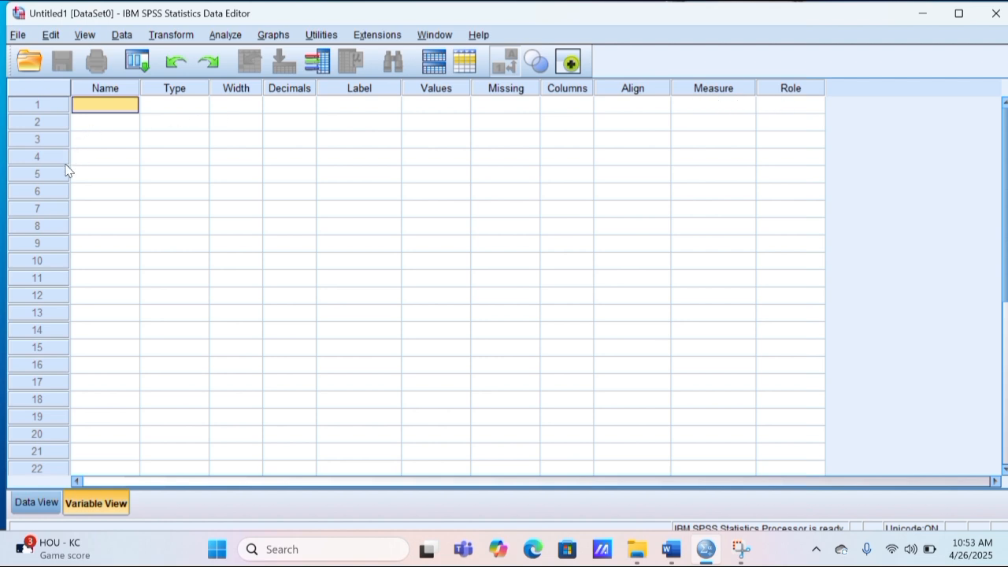
left_click(94, 136)
left_click(109, 108)
left_click(110, 118)
left_click(109, 107)
left_click(96, 140)
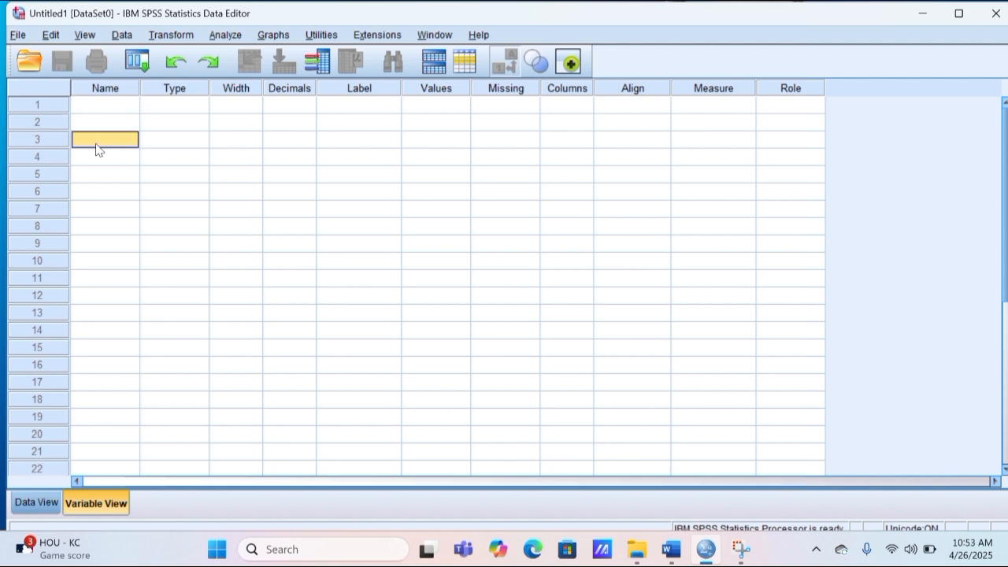
Define two variables named Sebelum and Setelah in the first two rows
left_click(95, 114)
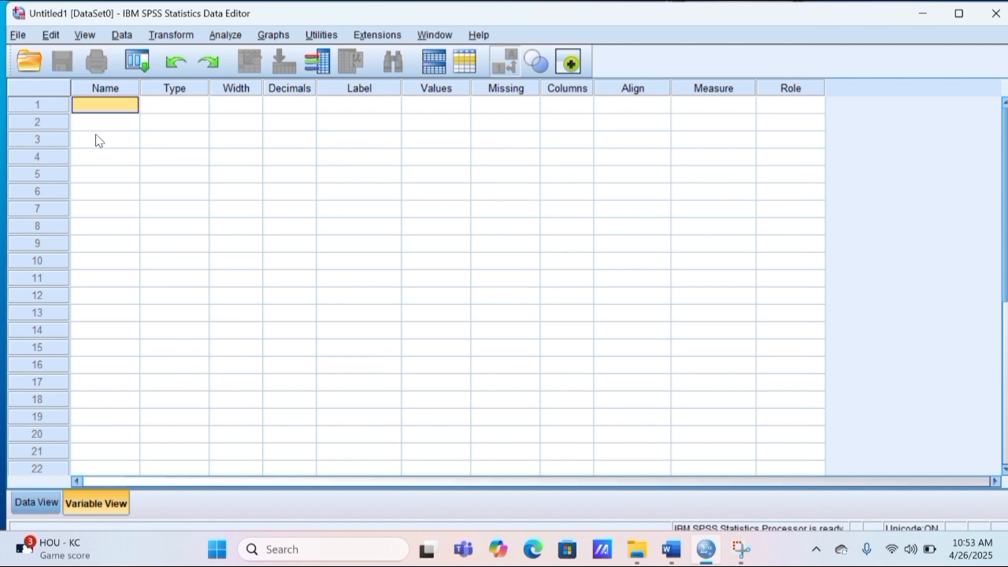
type("S")
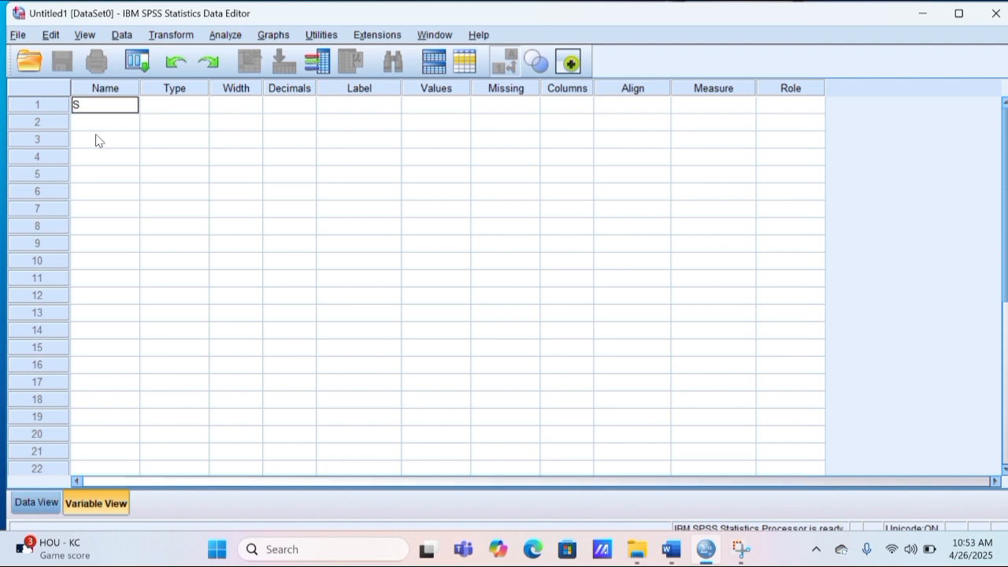
type("ebelum")
left_click(111, 124)
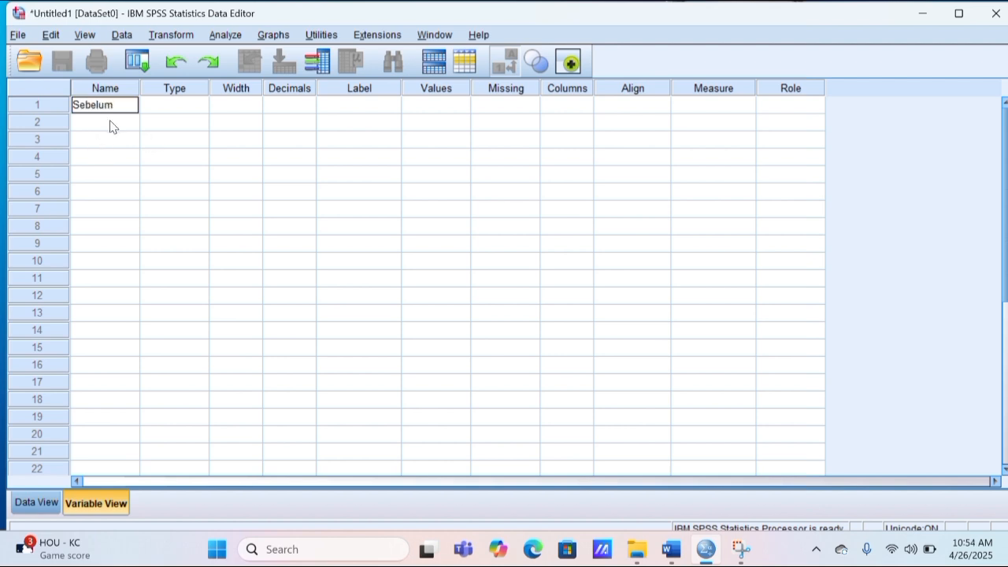
type("Se")
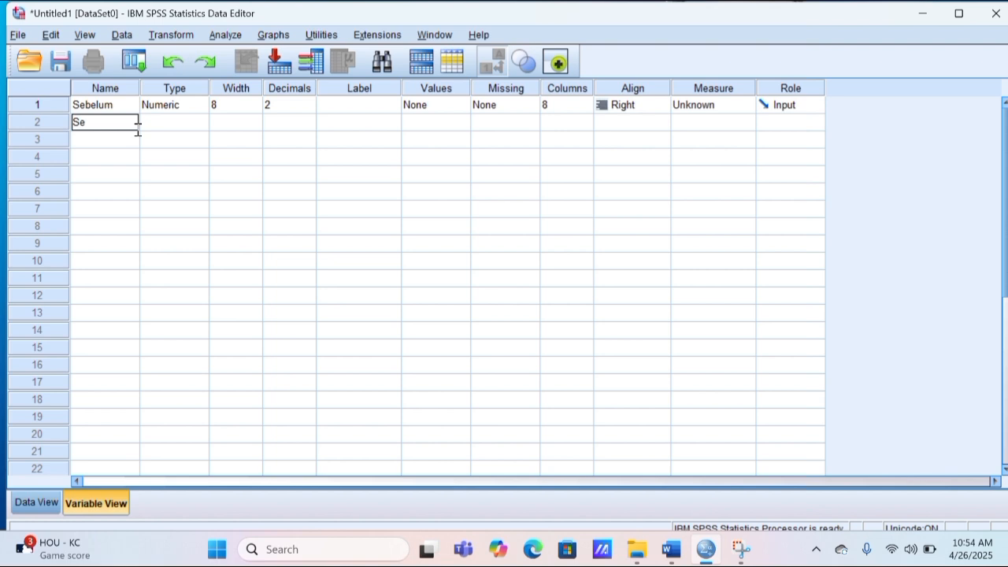
type("telah")
left_click(166, 128)
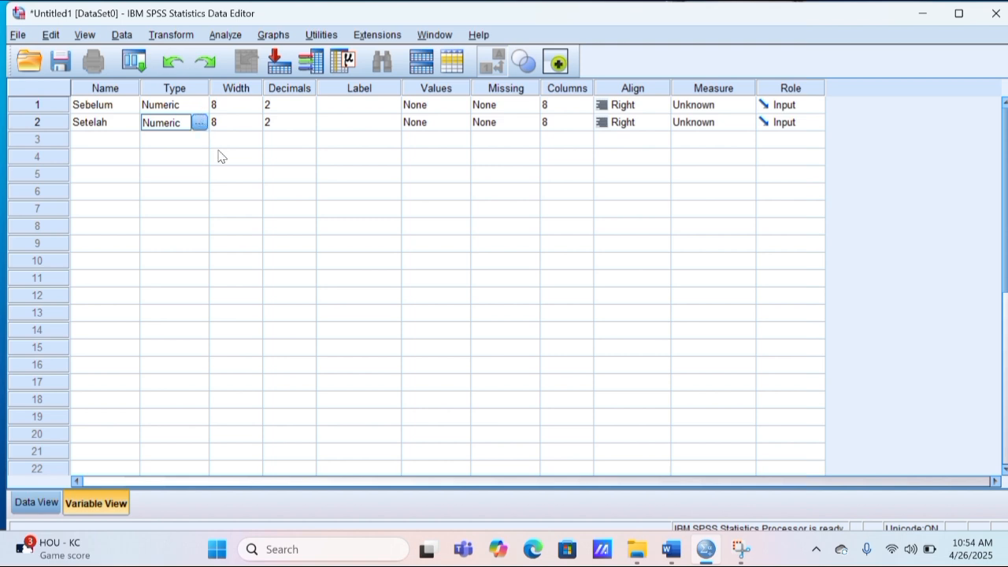
Set the decimals of both the Sebelum and Setelah variables to 0
left_click(235, 105)
left_click(295, 105)
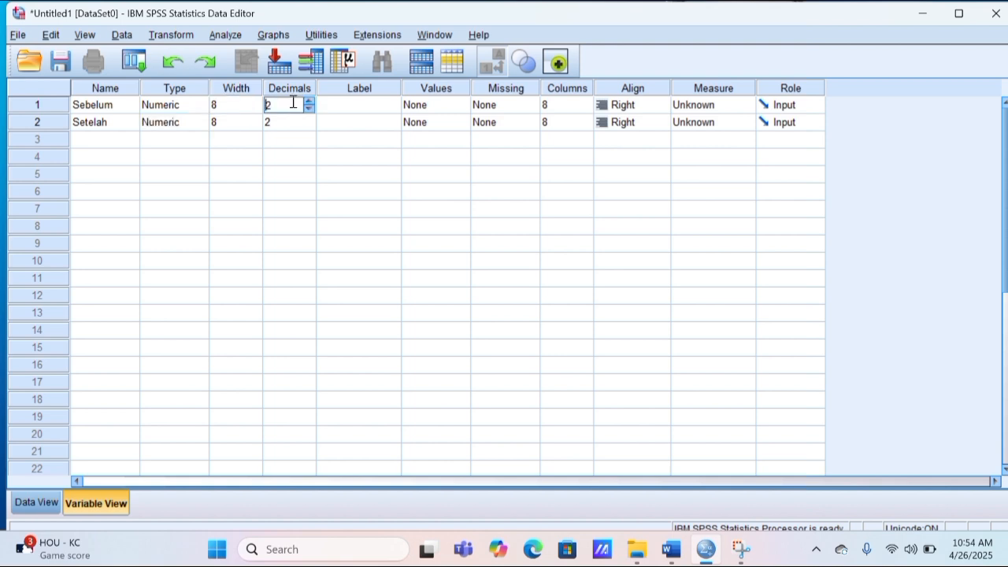
type("0")
left_click(297, 121)
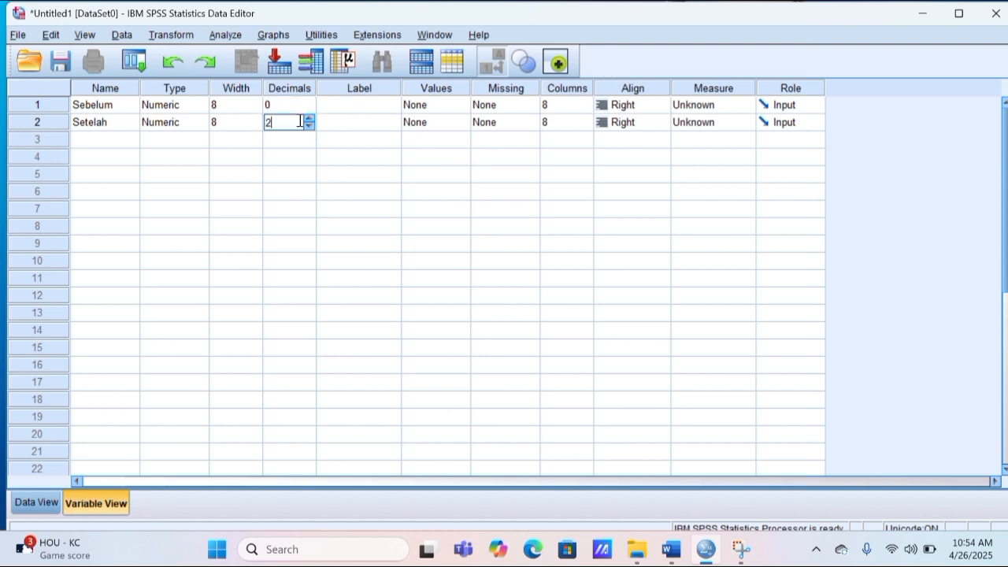
type("0")
Give the Sebelum variable the label "Sebelum Edukasi Gizi"
left_click(355, 108)
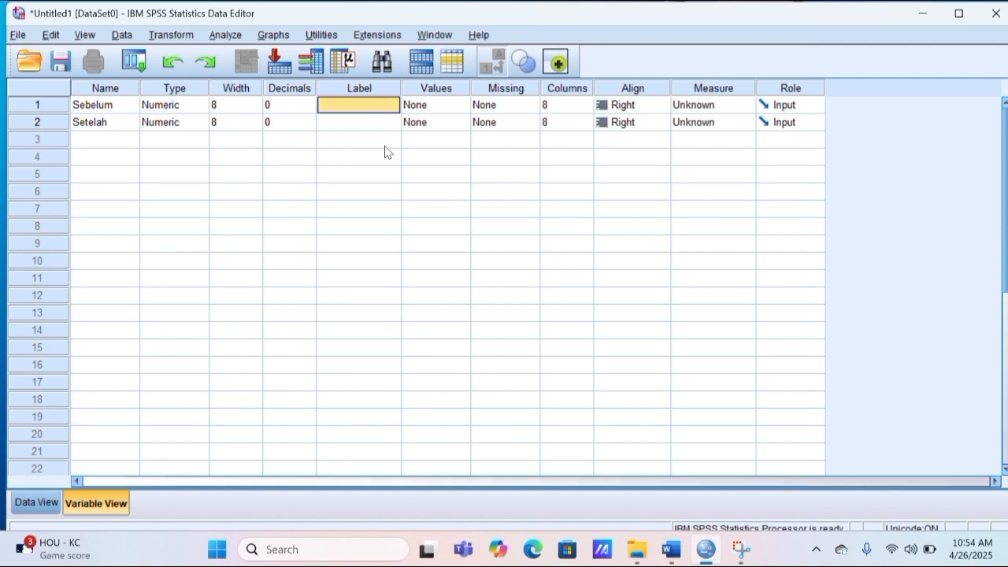
key("F2")
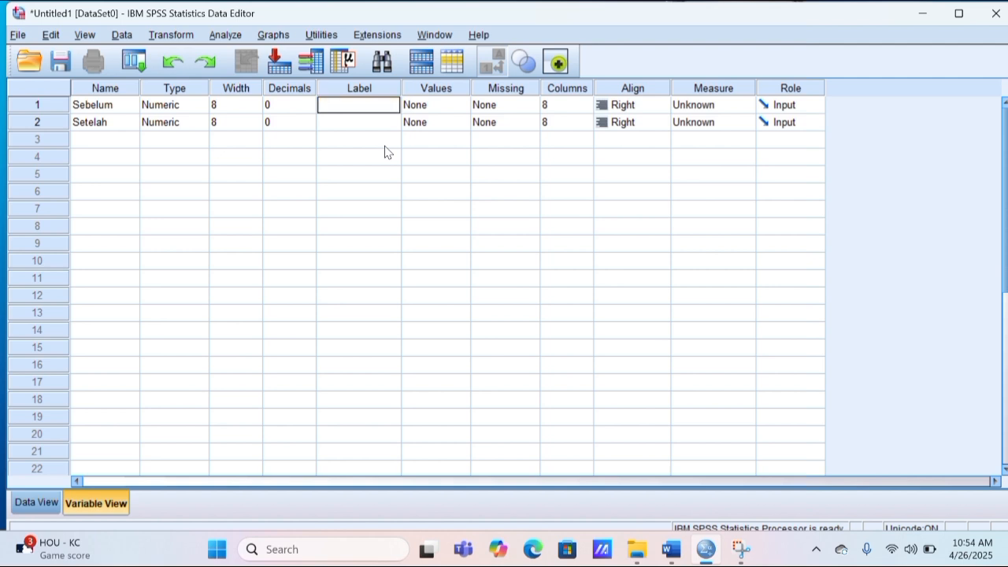
type("Sebelu")
type("m")
type(" Edukas")
type("i")
type(" Gizi")
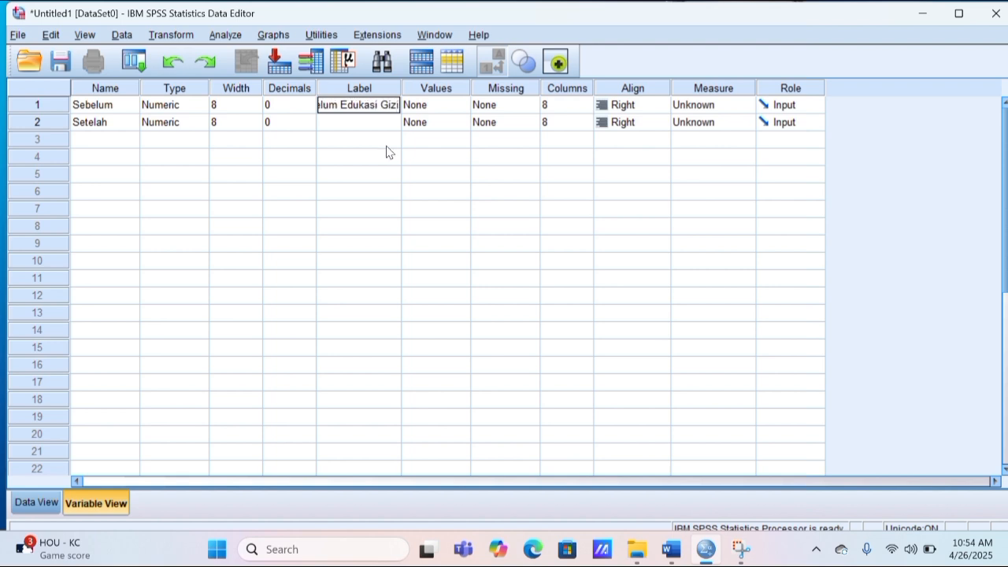
Give the Setelah variable the label "Setelah Edukasi Gizi"
left_click(360, 126)
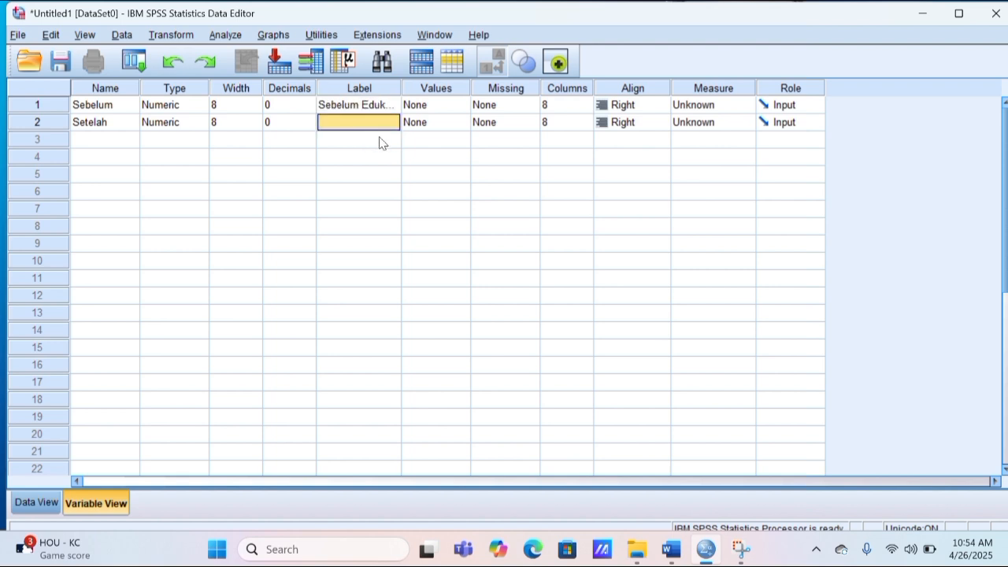
type("S")
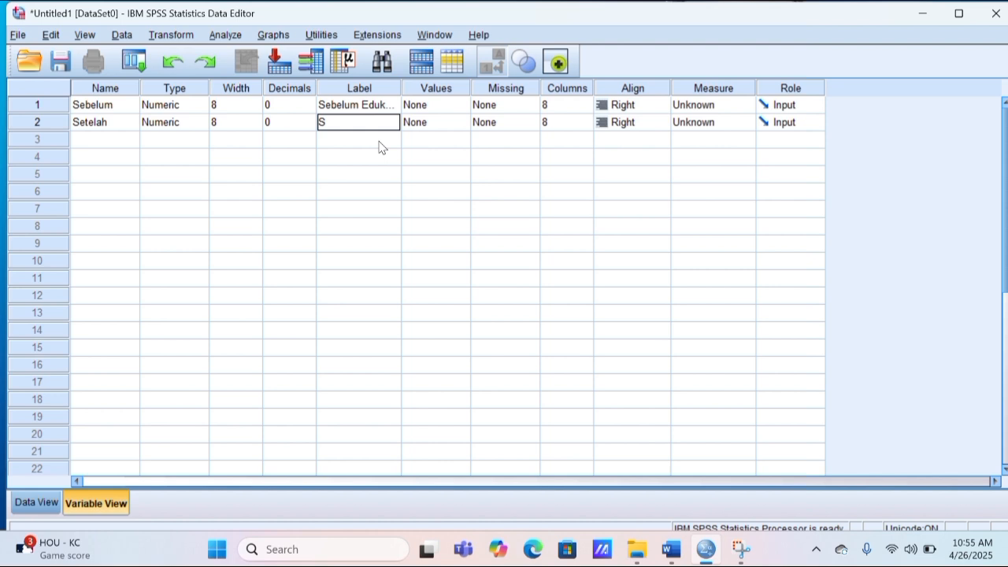
type("e")
type("tel")
type("ah")
type(" E")
type("dukasi")
type(" G")
type("izi")
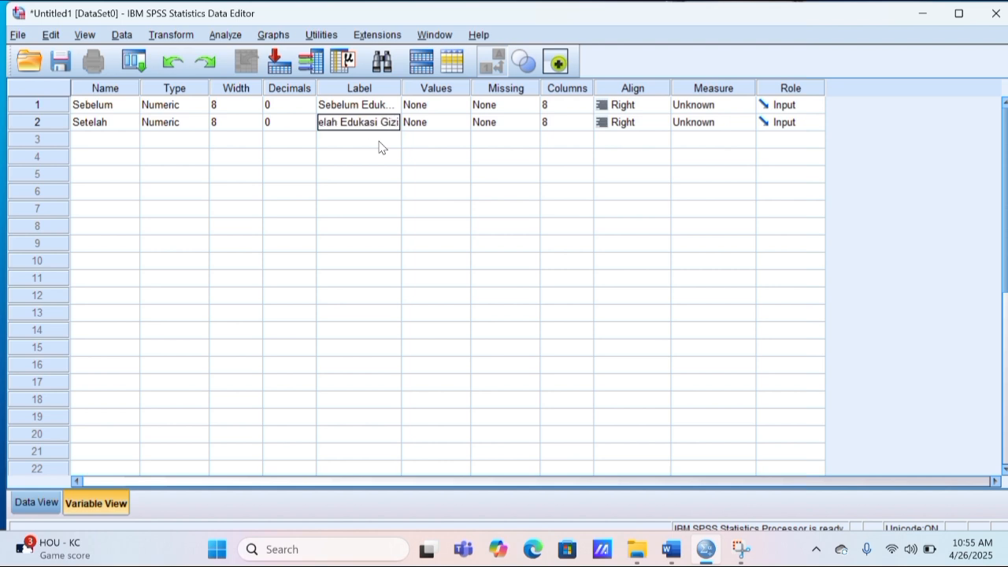
left_click(359, 140)
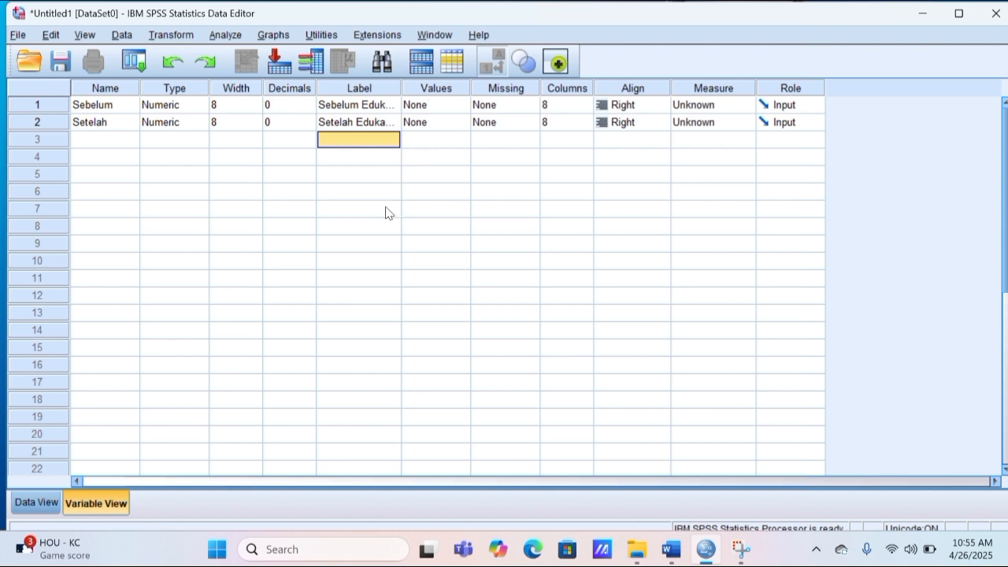
Open the value labels of the Sebelum variable and add 1 = "Kurang"
left_click(443, 108)
left_click(449, 124)
left_click(443, 107)
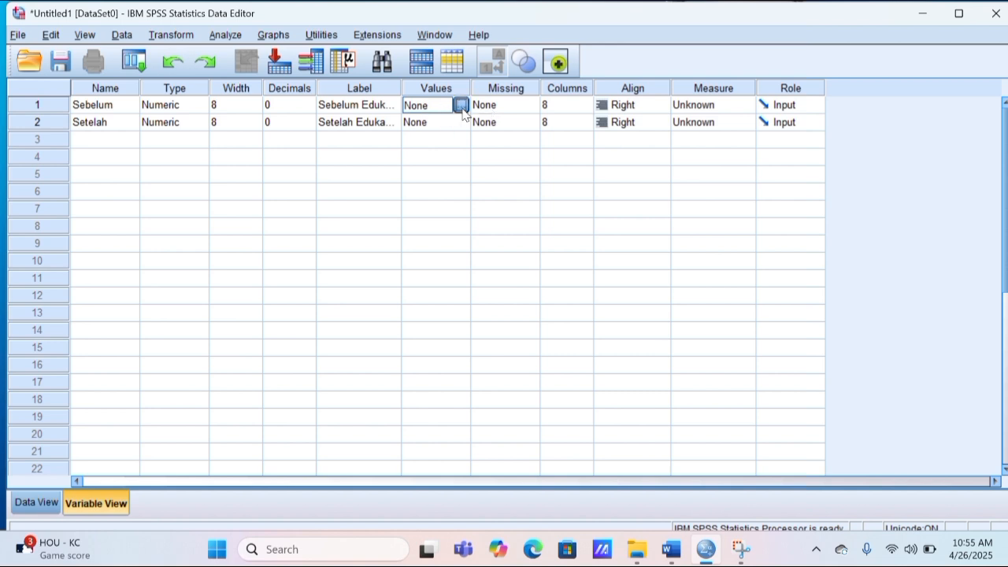
left_click(460, 105)
type("1")
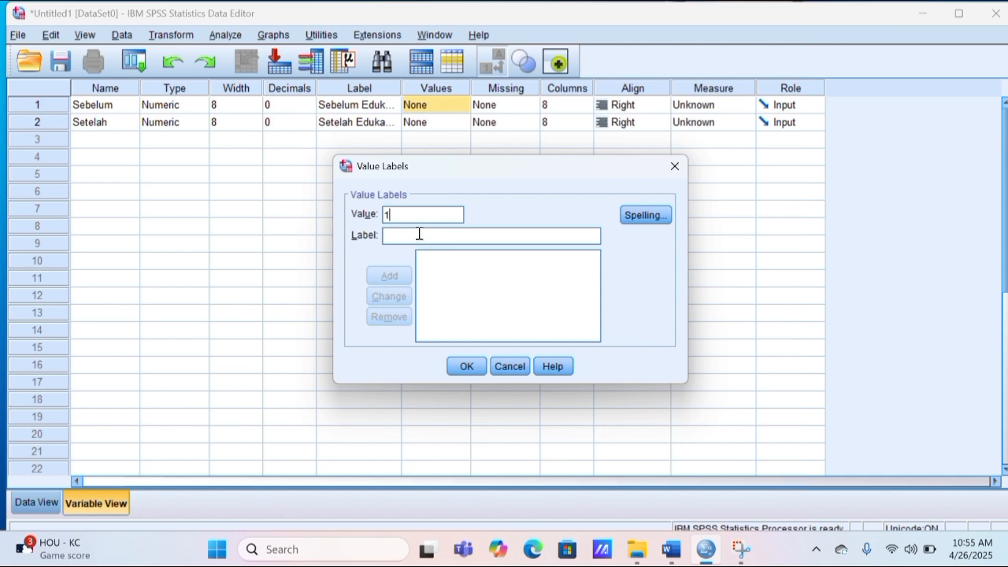
left_click(415, 234)
type("Ku")
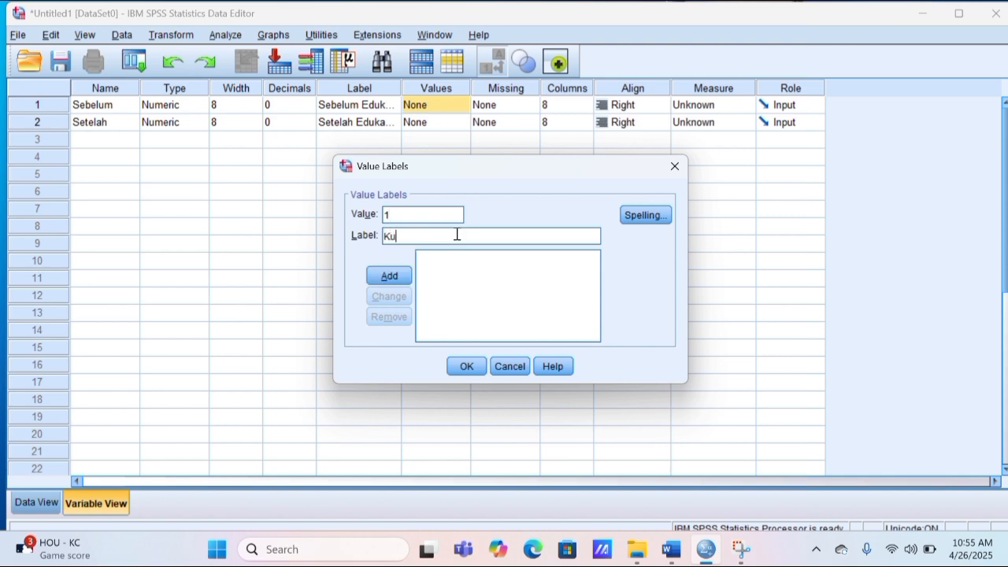
type("rang")
left_click(374, 280)
Add the value labels 2 = "Cukup" and 3 = "Baik" for the Sebelum variable
type("2")
left_click(394, 235)
type("Cukup")
left_click(383, 279)
type("3")
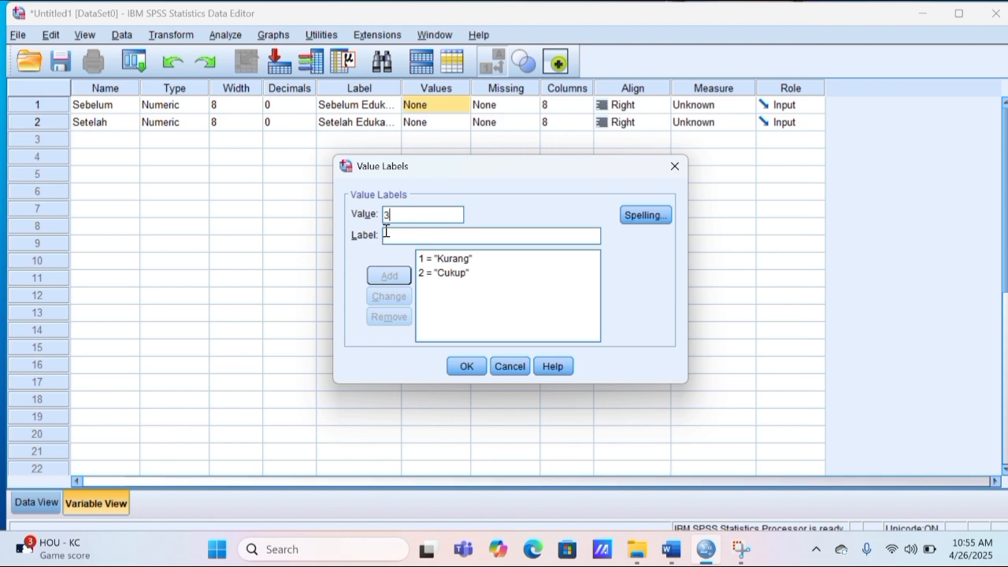
left_click(386, 233)
type("Baik")
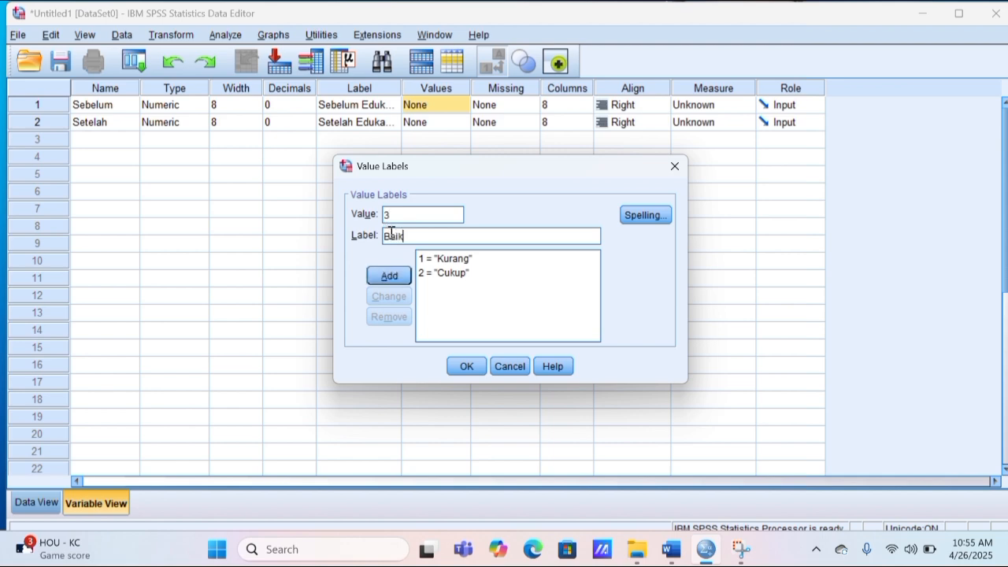
left_click(390, 280)
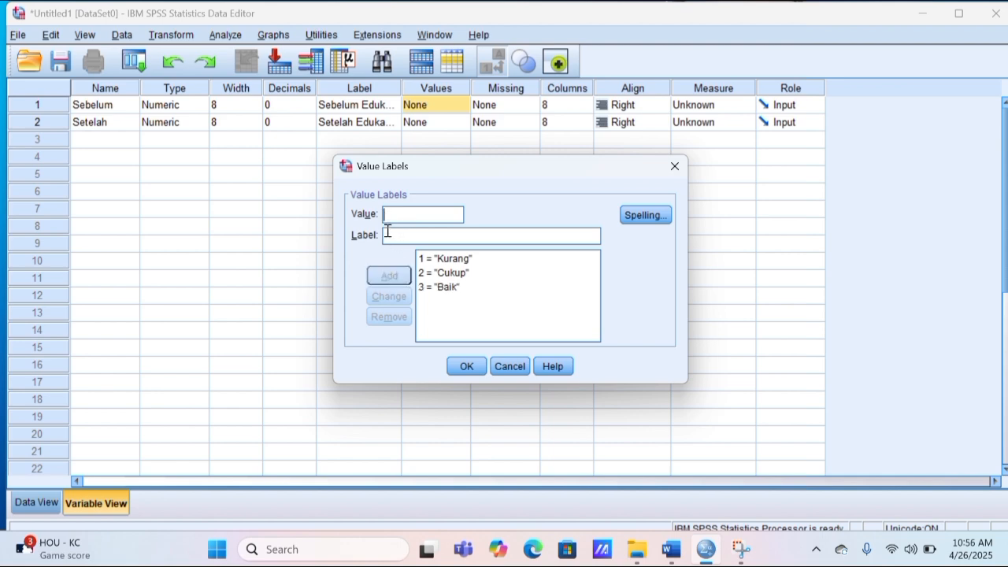
Add the value label 4 = "Sangat Baik" for Sebelum and apply the set of value labels
left_click(386, 215)
type("4")
left_click(395, 233)
type("Sangat N")
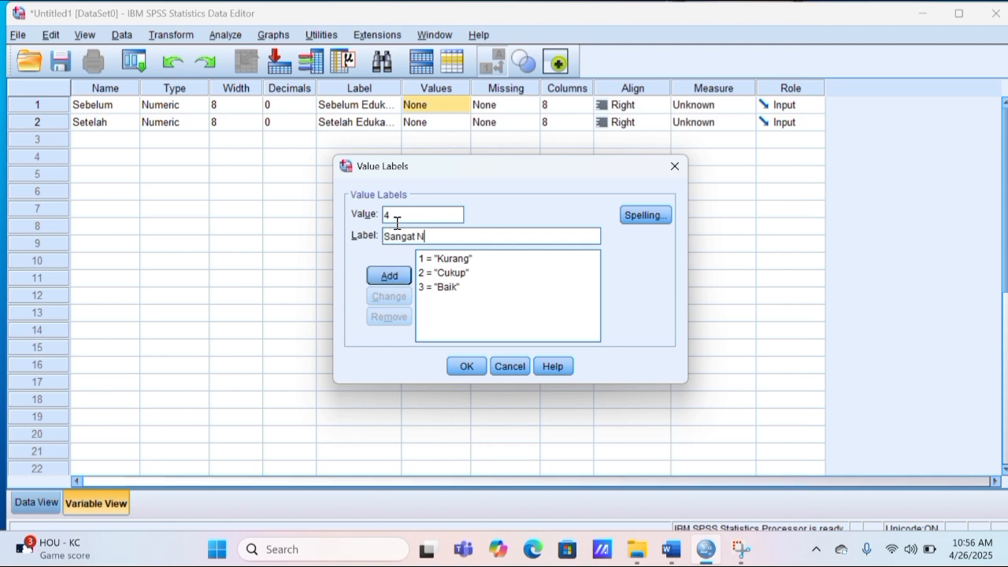
key("BackSpace")
type("Baik")
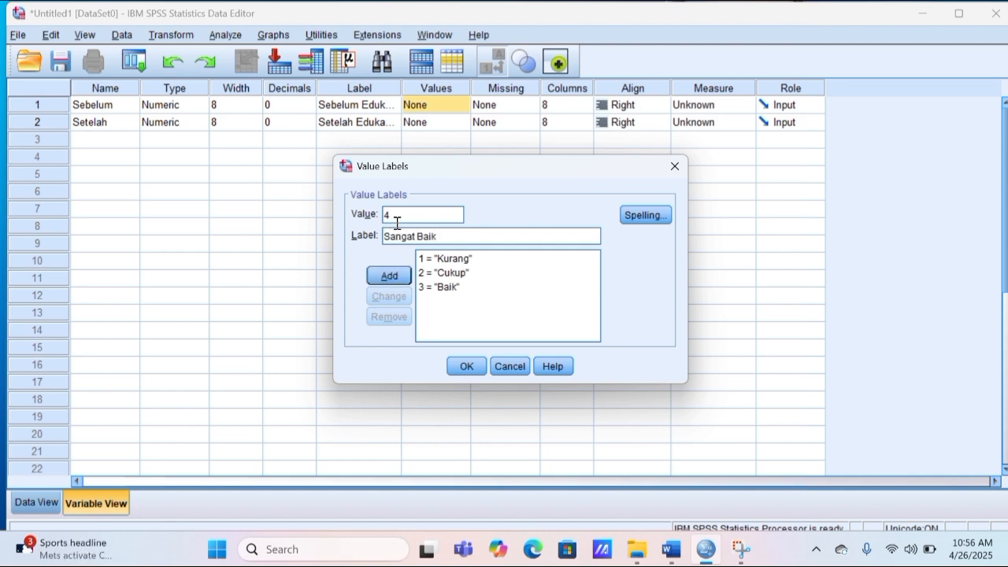
left_click(389, 275)
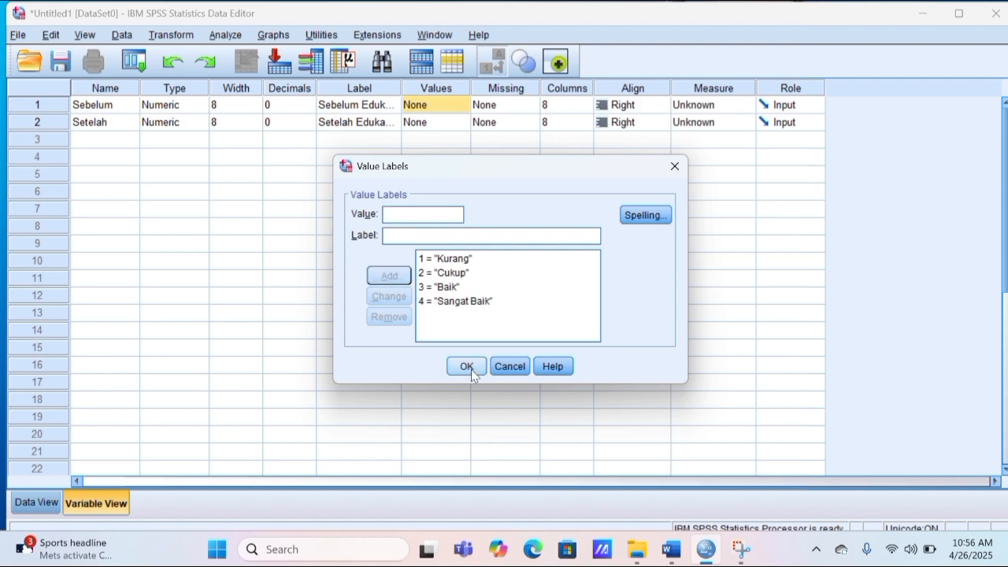
left_click(467, 367)
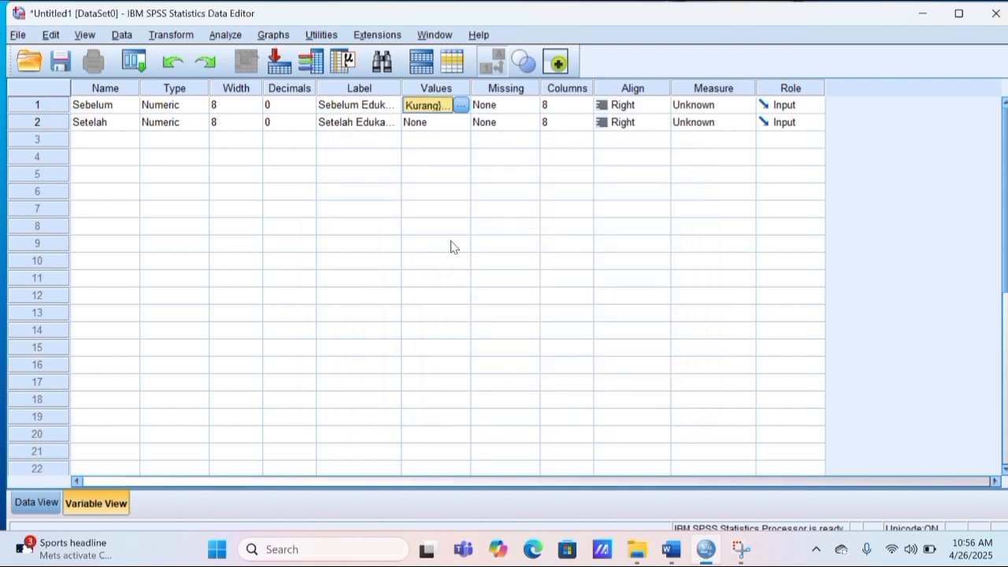
Open the value labels of the Setelah variable and add 1 = "Kurang"
left_click(453, 124)
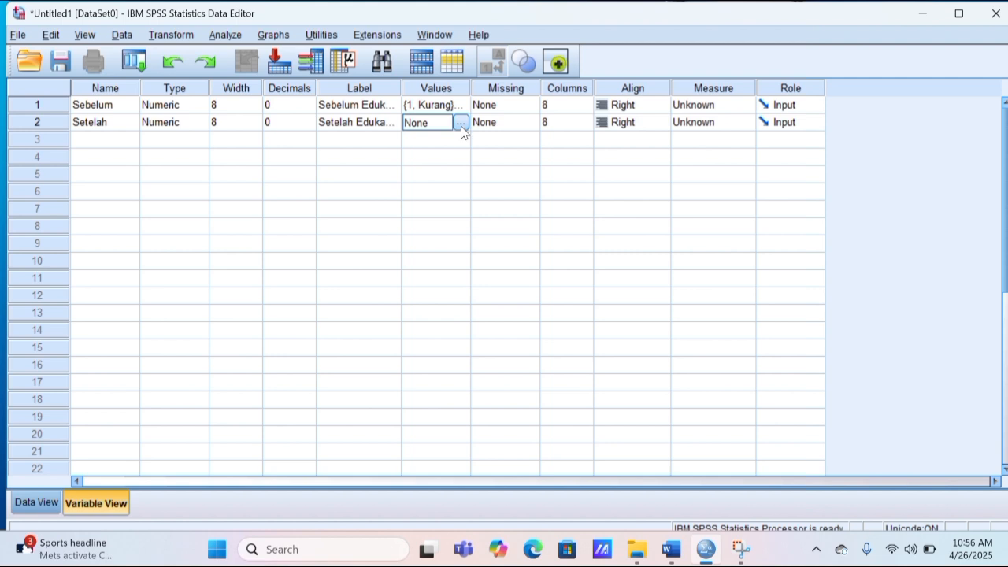
left_click(461, 124)
type("1")
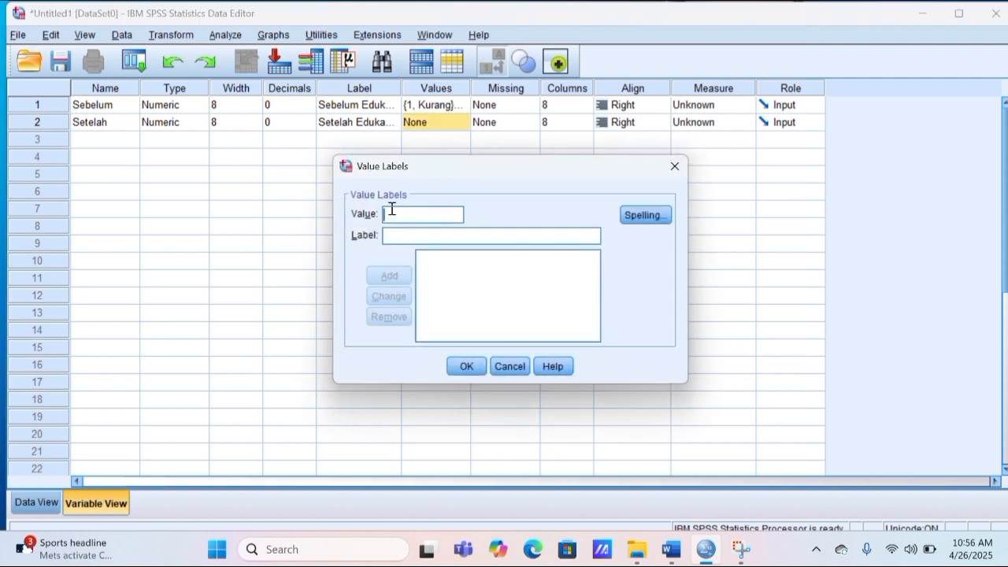
left_click(407, 236)
type("kurang")
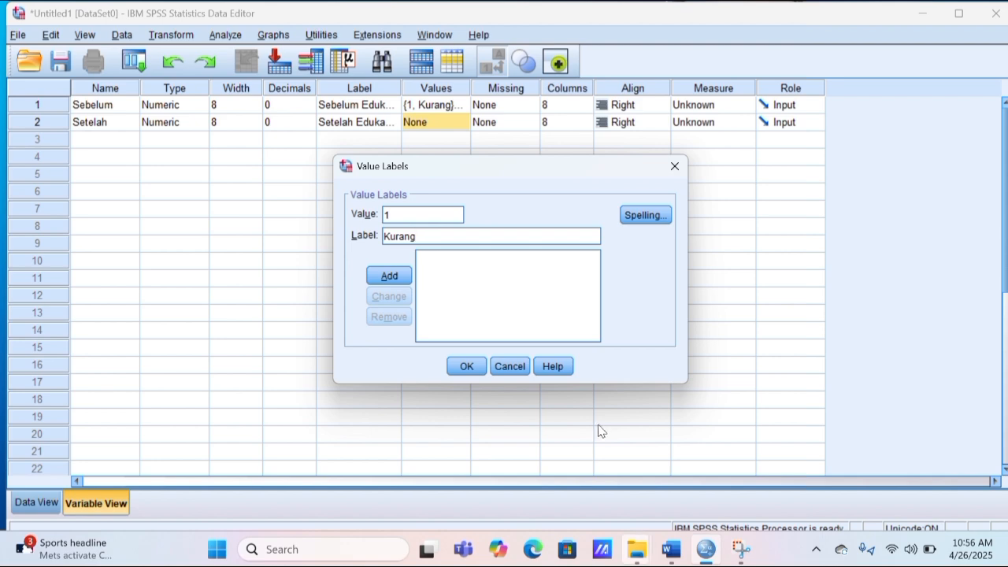
left_click(387, 276)
Add the value labels 2 = "Cukup" and 3 = "Baik" for the Setelah variable
type("2")
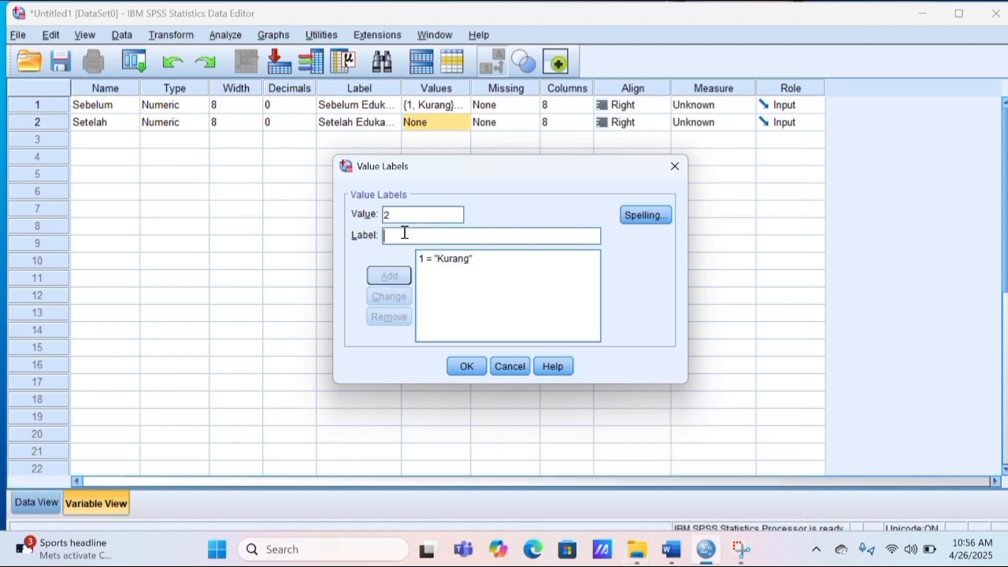
key("Tab")
type("Cukup")
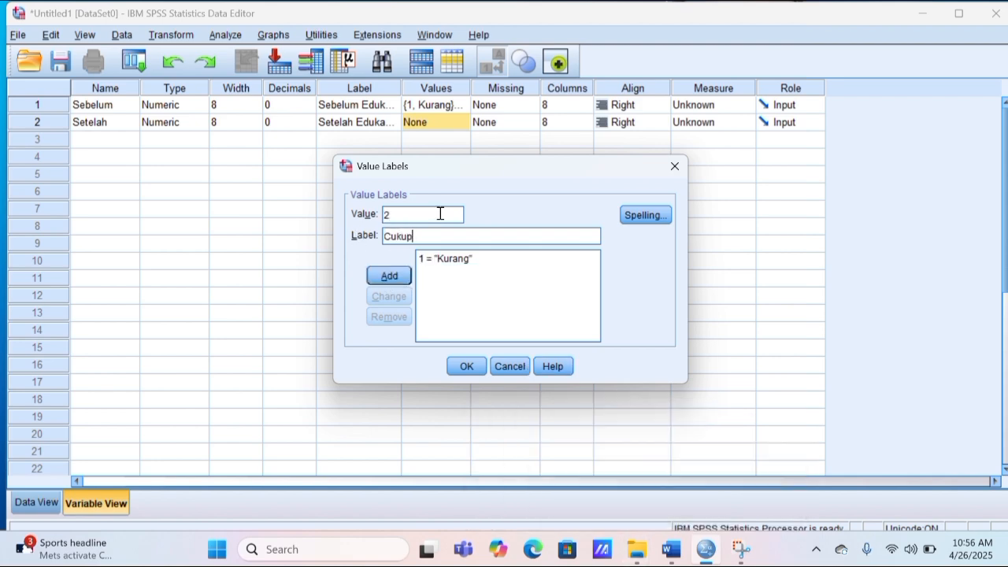
key("Return")
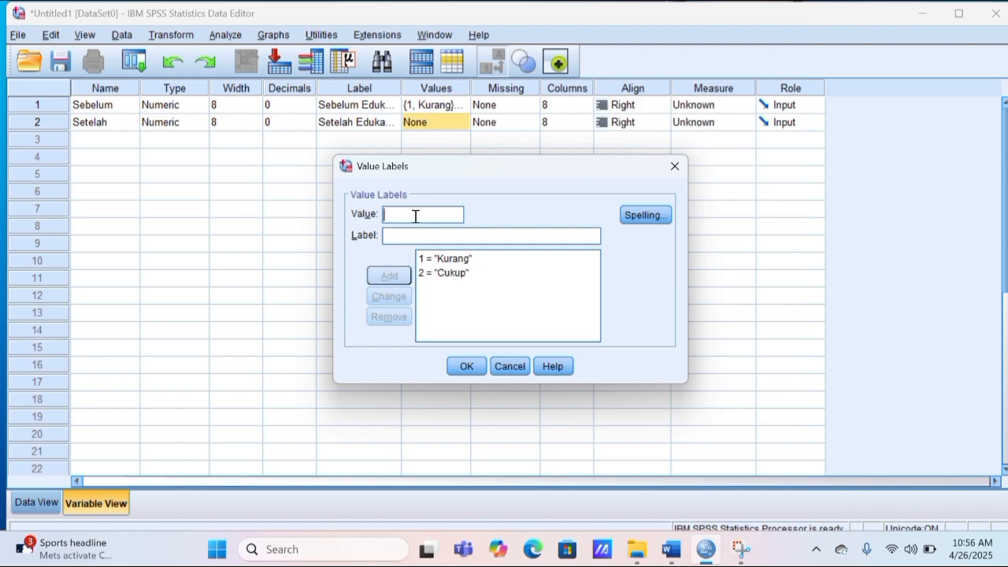
type("3")
left_click(414, 230)
type("Ba")
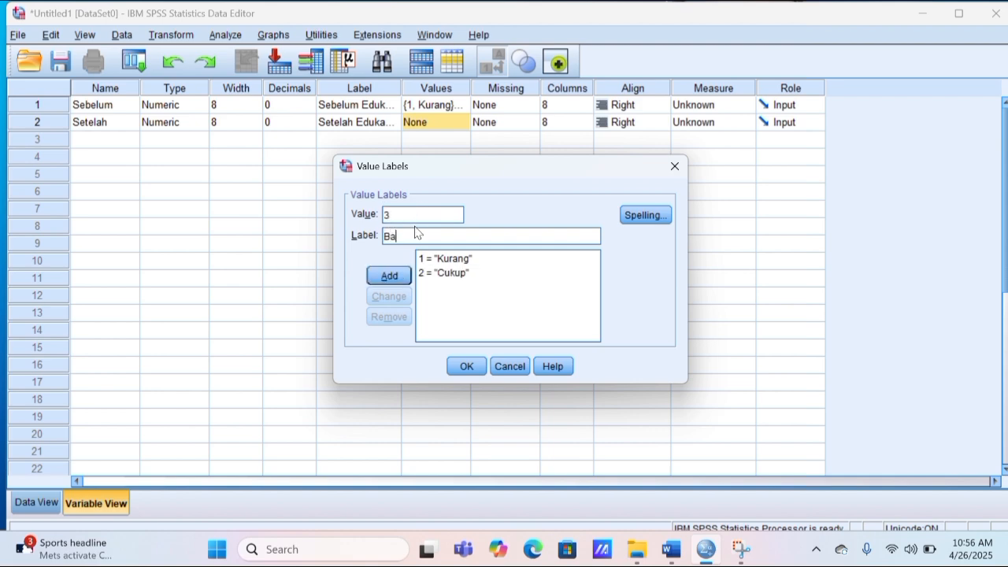
type("ik")
left_click(402, 275)
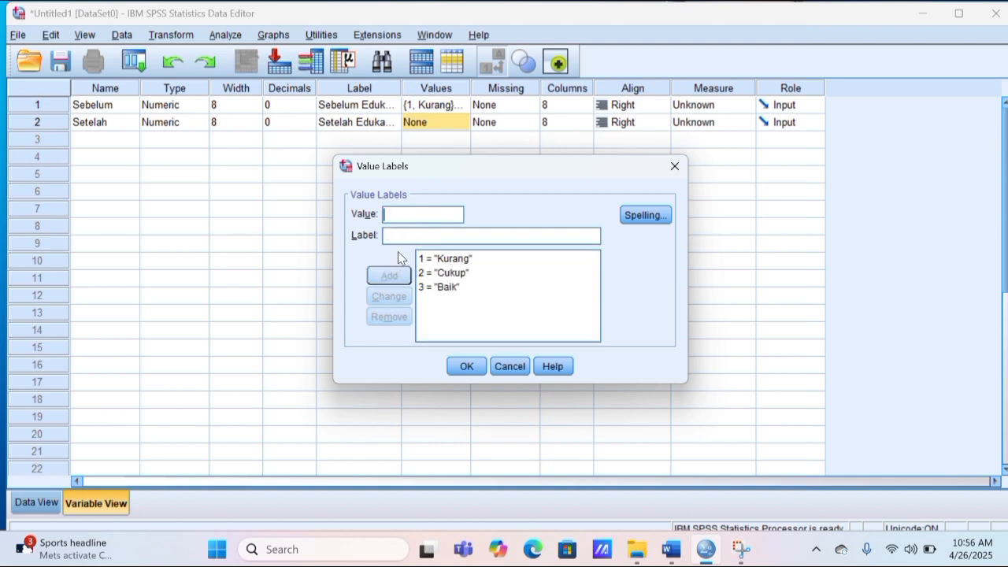
Add the value label 4 = "Sangat Baik" for Setelah and apply the set of value labels
type("4")
left_click(393, 234)
type("S")
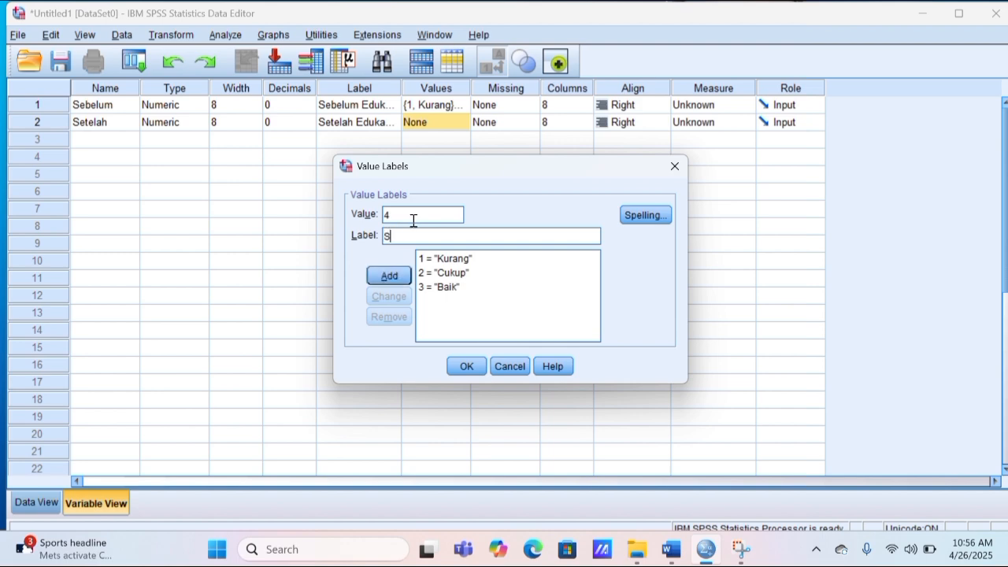
type("angat Baik")
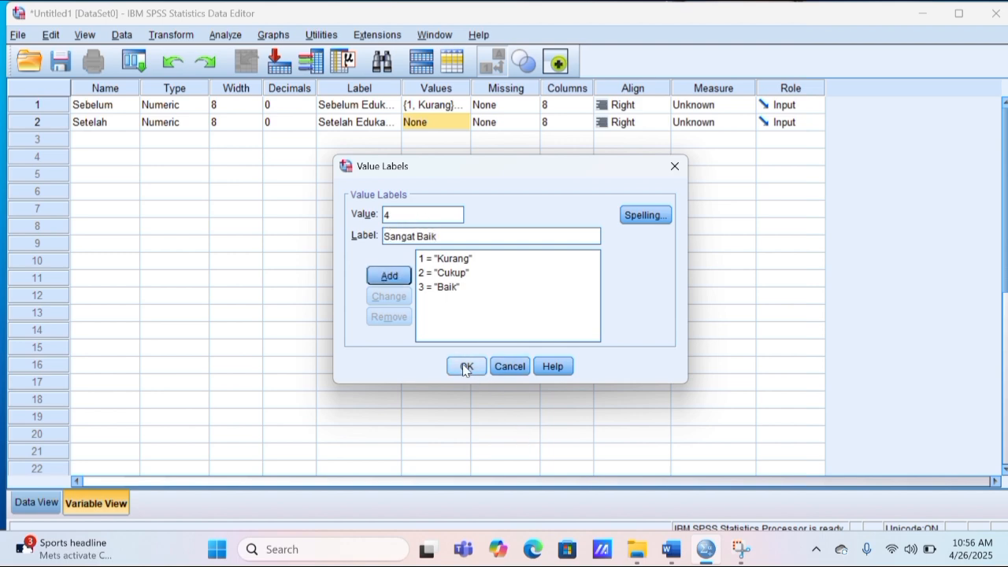
left_click(389, 277)
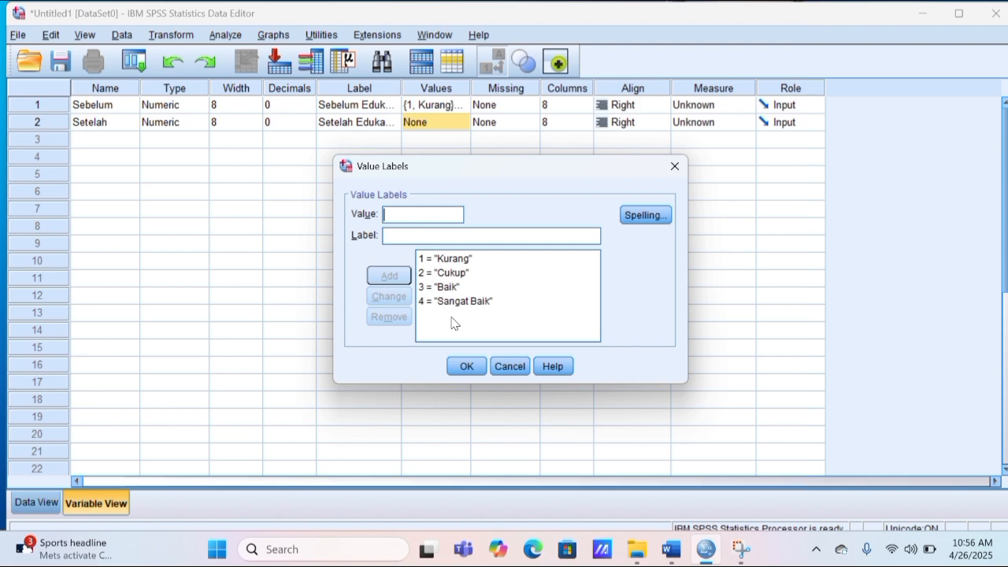
left_click(467, 366)
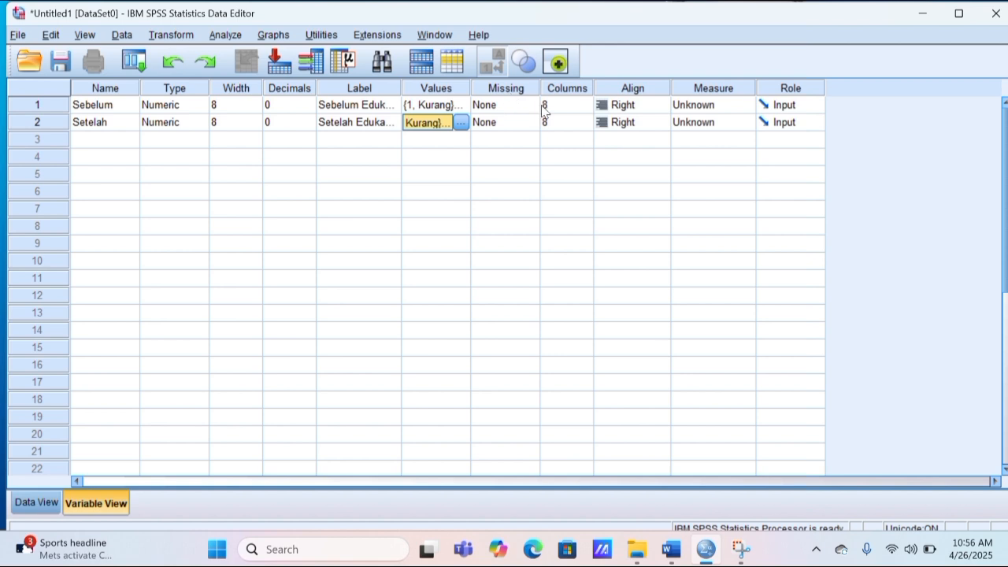
Set the column width of both the Sebelum and Setelah variables to 20
left_click(567, 103)
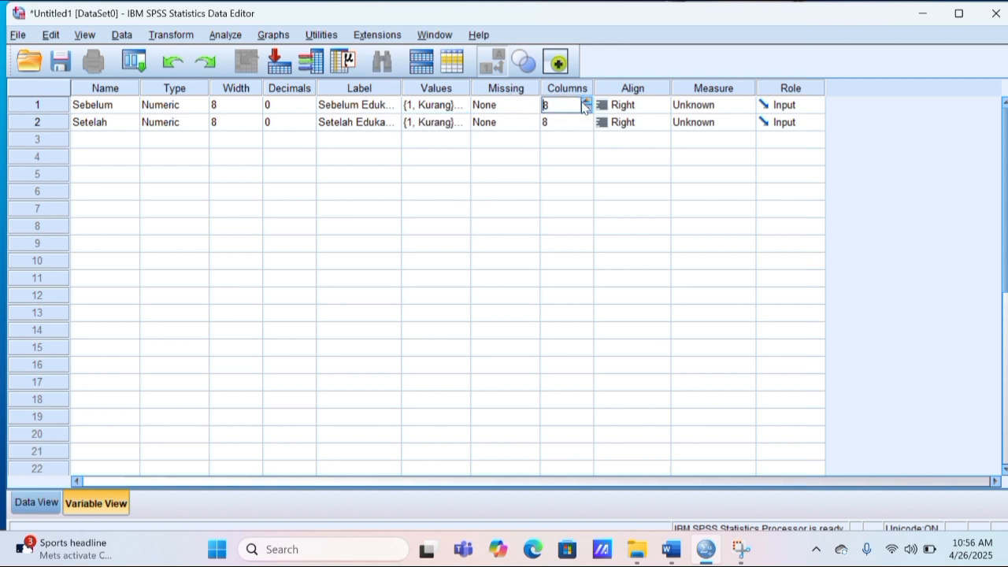
key("BackSpace")
type("20")
left_click(568, 120)
key("BackSpace")
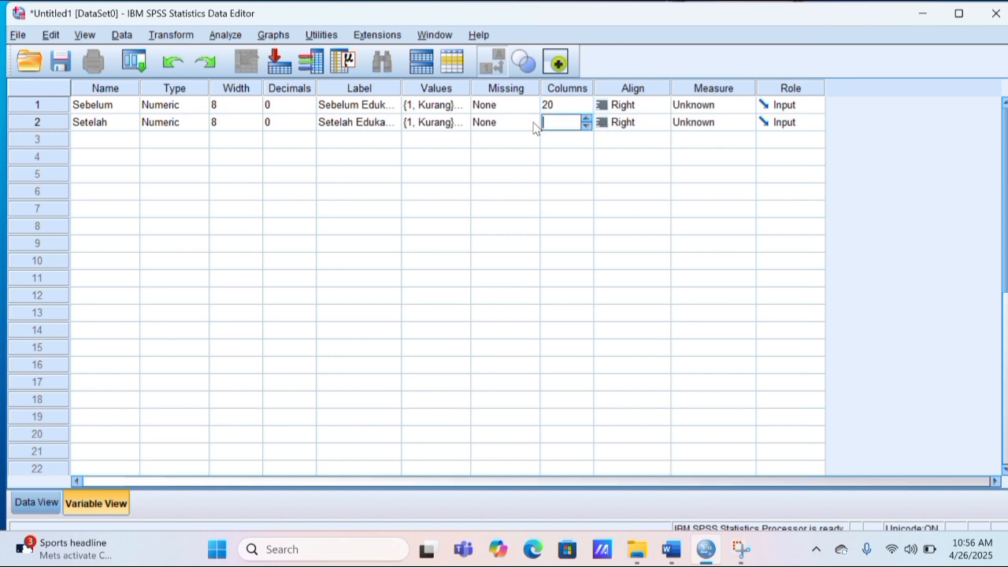
type("20")
Set the measurement level of both Sebelum and Setelah to Ordinal
left_click(684, 105)
left_click(685, 107)
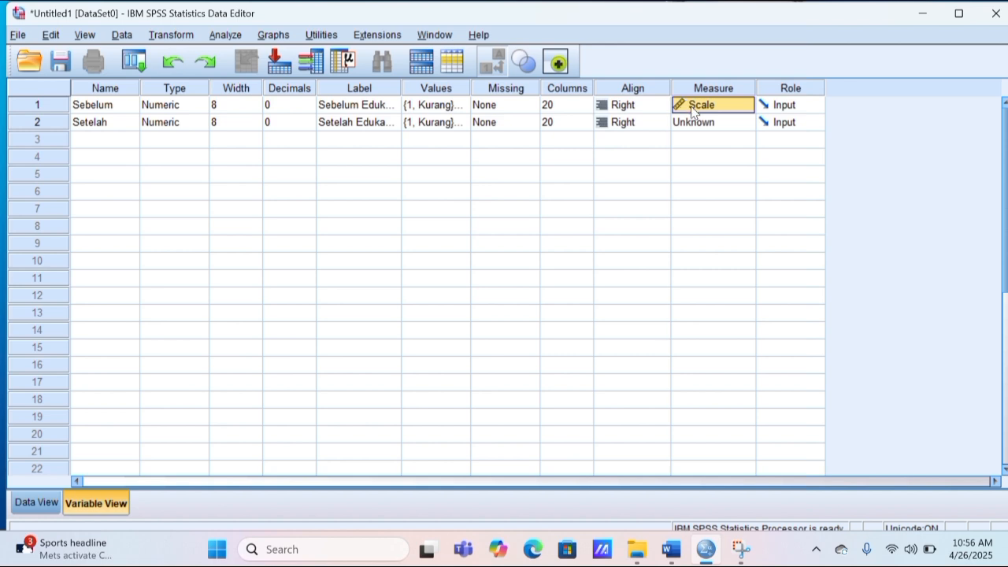
left_click(698, 107)
left_click(713, 139)
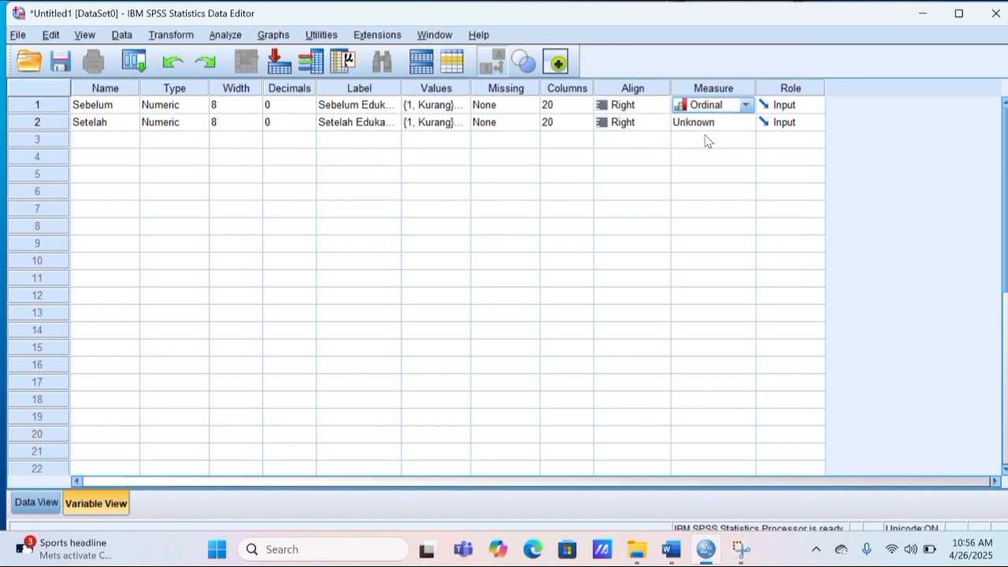
left_click(700, 123)
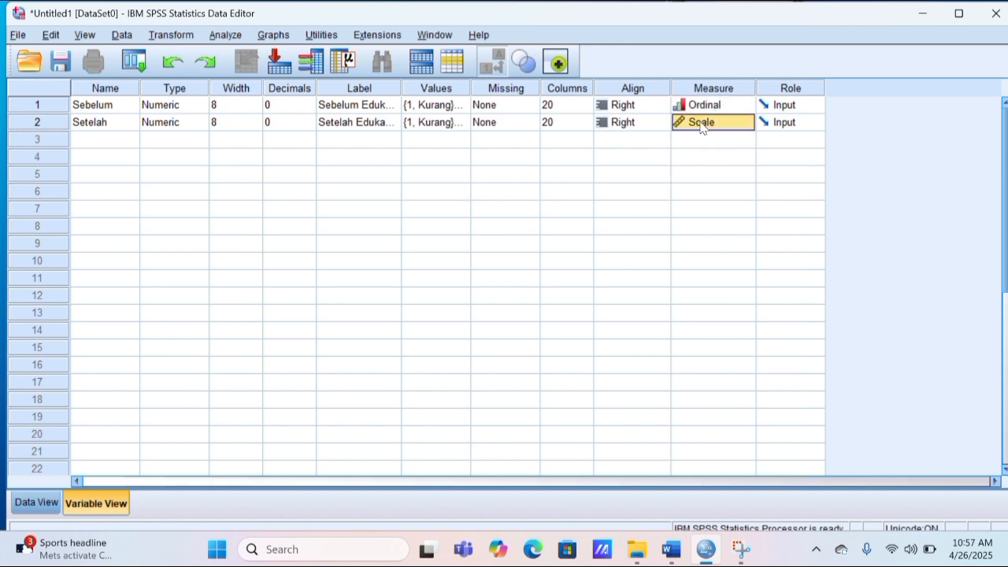
left_click(705, 128)
left_click(709, 155)
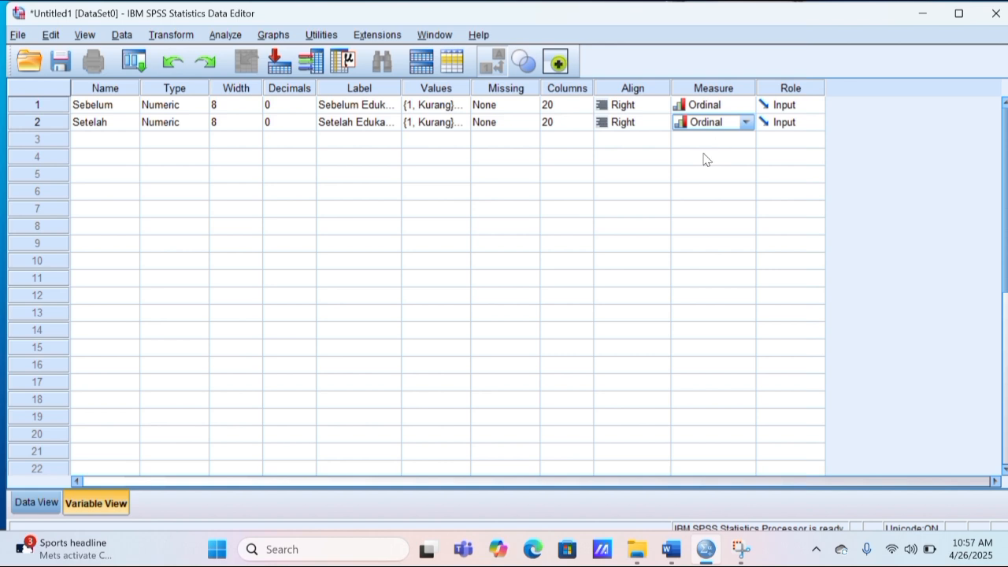
Switch to the data sheet and enter 1 (Kurang) and 2 (Cukup) in rows 1 and 2 of Sebelum
mouse_move(106, 549)
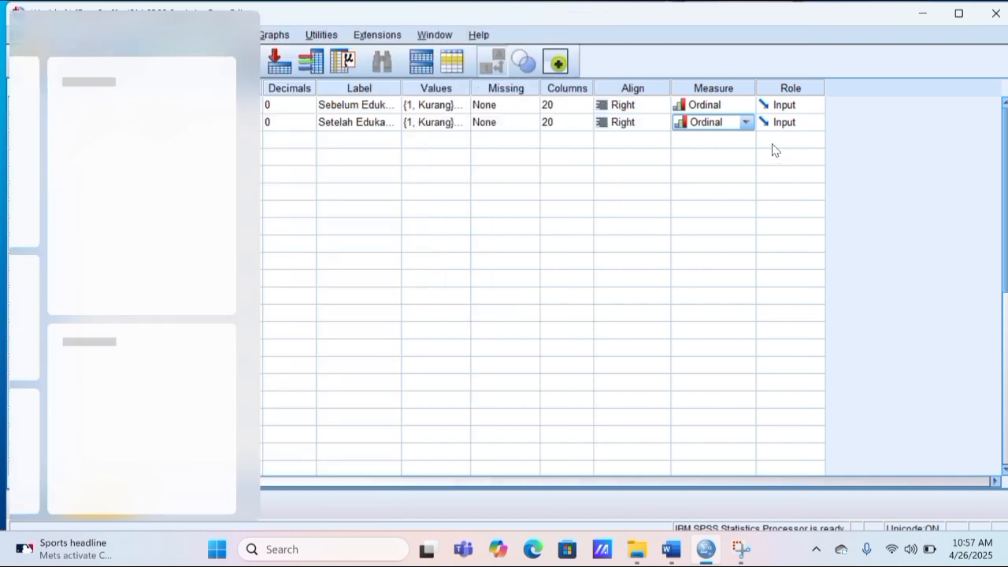
left_click(32, 504)
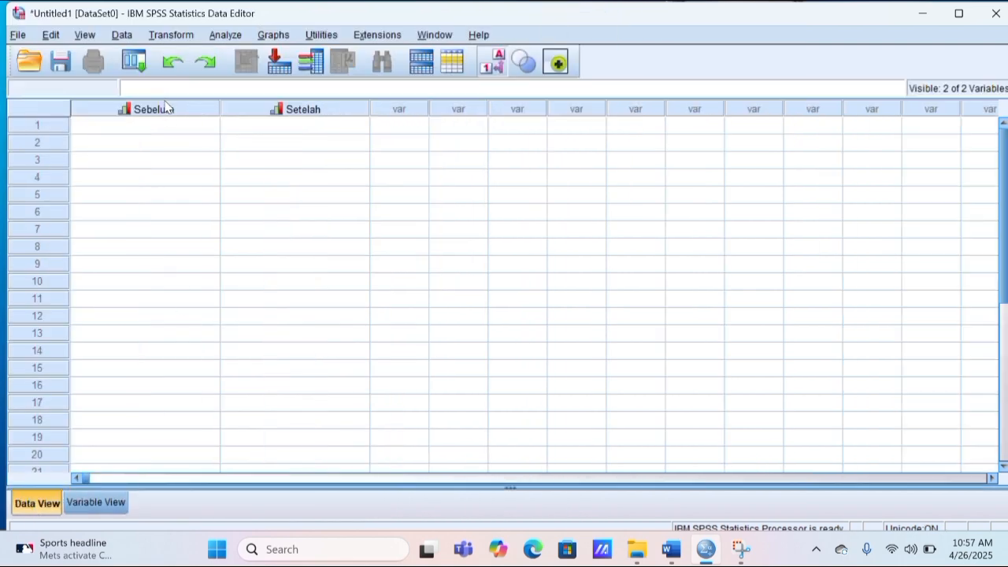
left_click(161, 125)
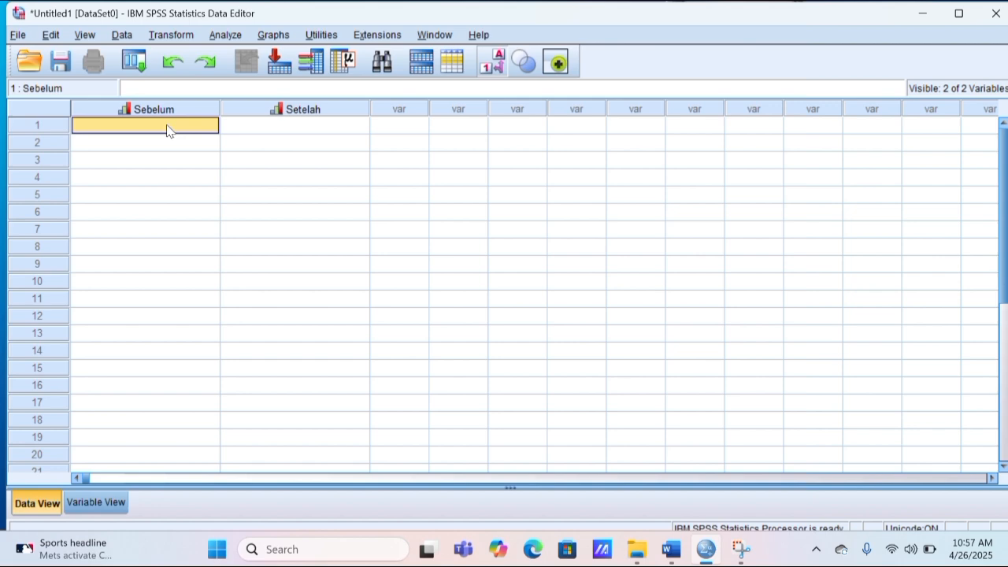
type("1")
left_click(185, 147)
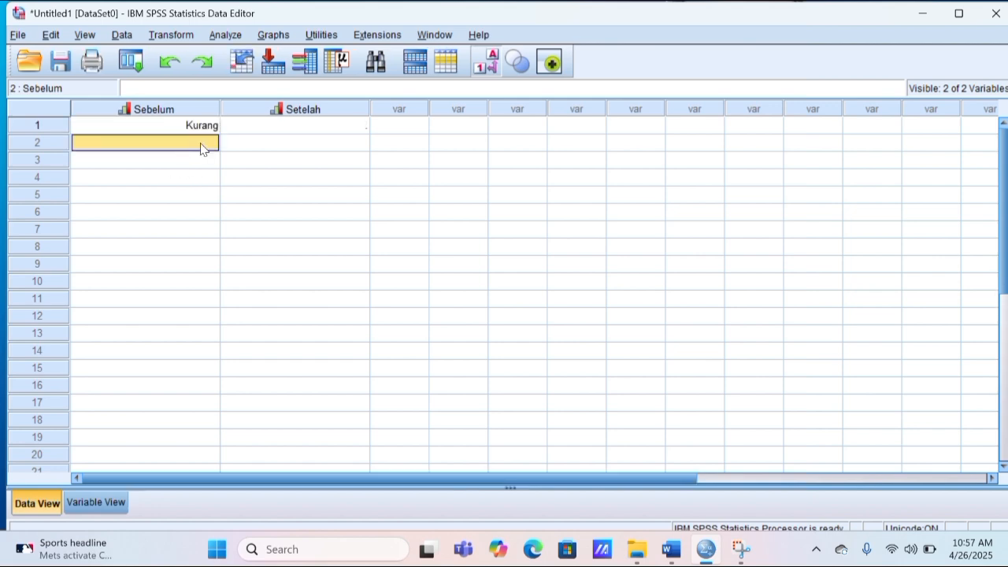
left_click(201, 148)
left_click(201, 143)
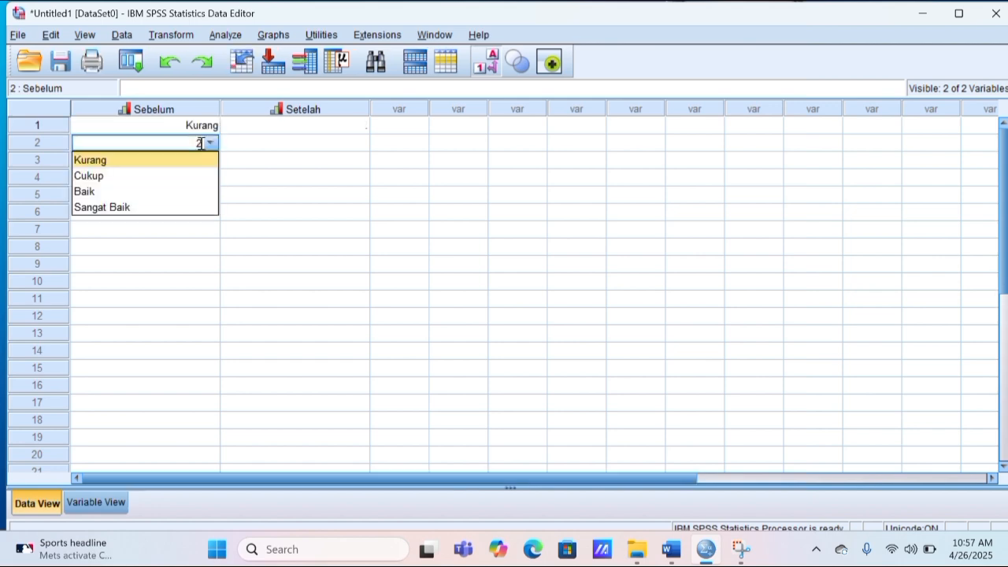
key("Down")
key("Down")
key("Down")
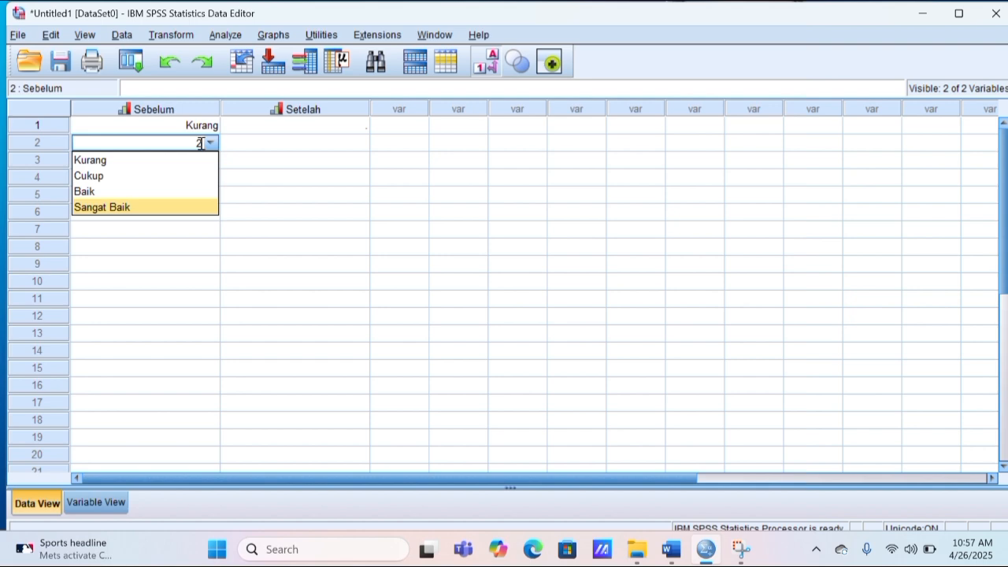
key("Up")
key("Up")
key("Return")
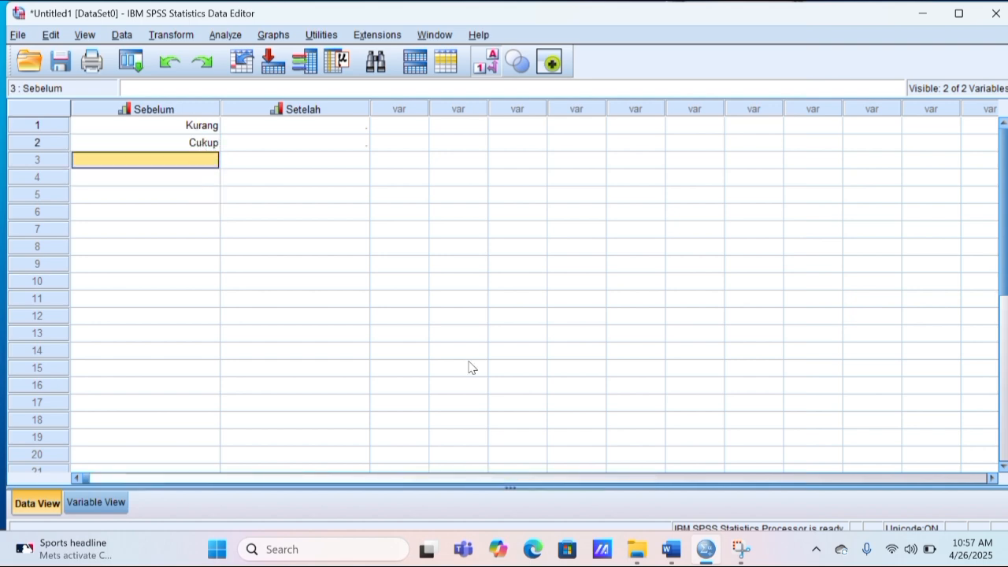
Enter the values 1, 3 and 4 in rows 3 to 5 of the Sebelum column
type("1")
key("Down")
key("Return")
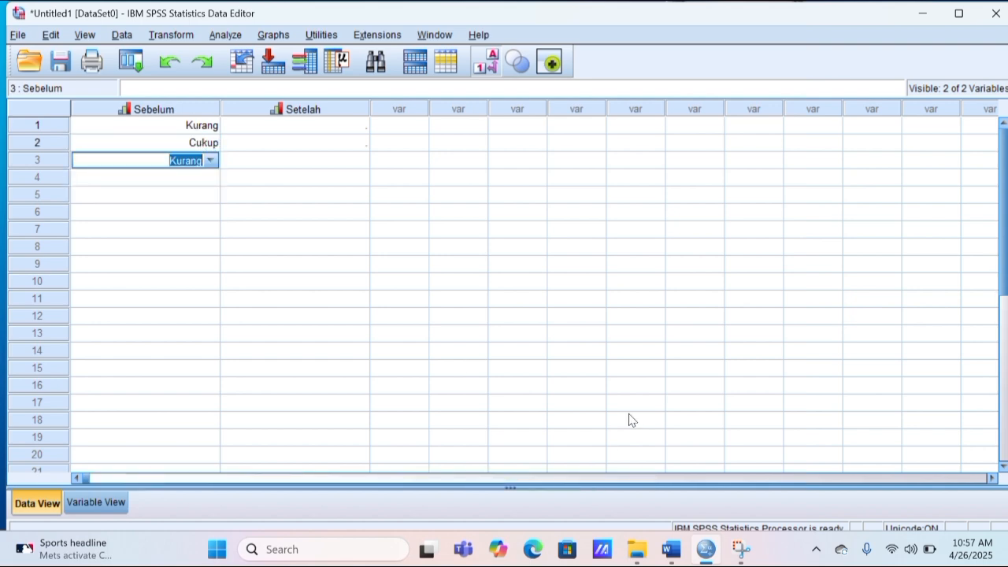
key("Return")
type("3")
key("Return")
type("4")
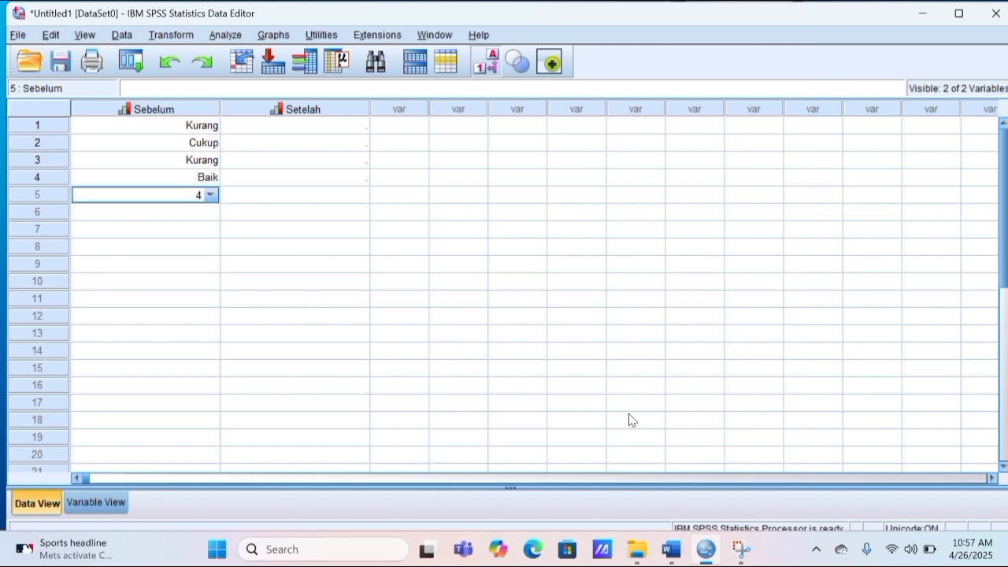
key("Return")
Enter the values 2, 2, 1 and 3 in rows 6 to 9 of the Sebelum column
type("2")
key("Return")
type("2")
key("Return")
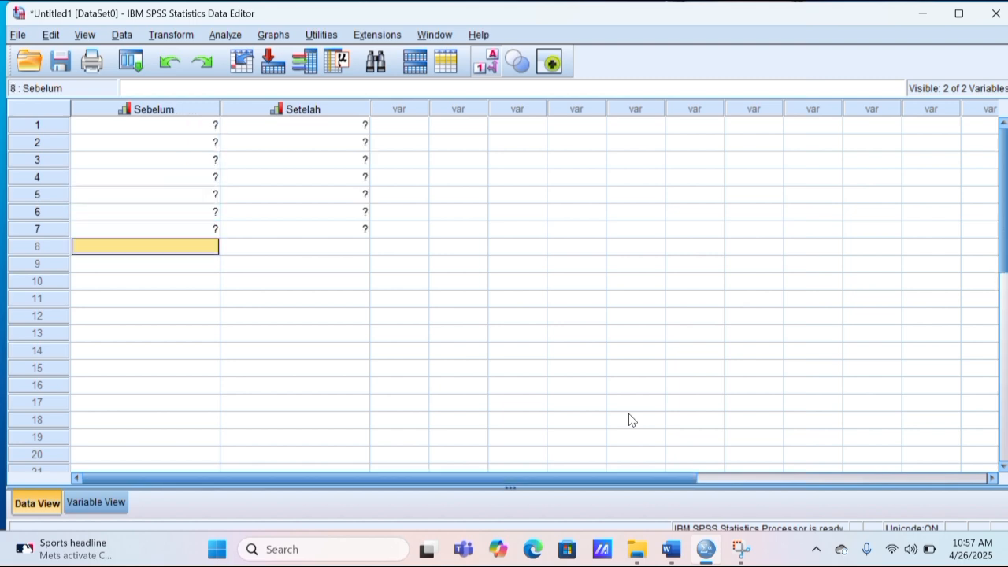
type("1")
key("Return")
type("3")
key("Return")
key("Up")
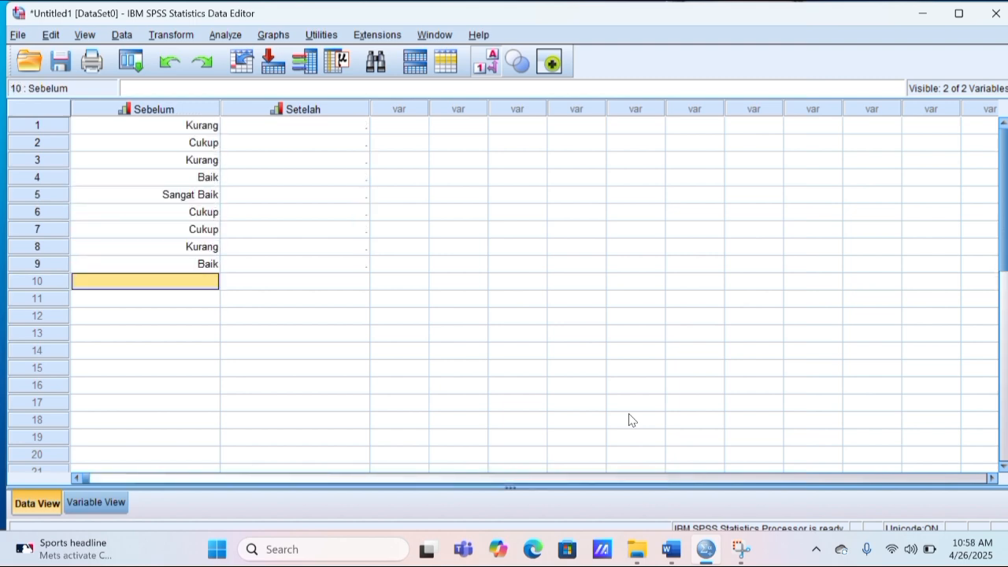
Enter the values 2, 3 and 3 in rows 10 to 12 of the Sebelum column
type("2")
key("Return")
type("3")
key("Return")
type("3")
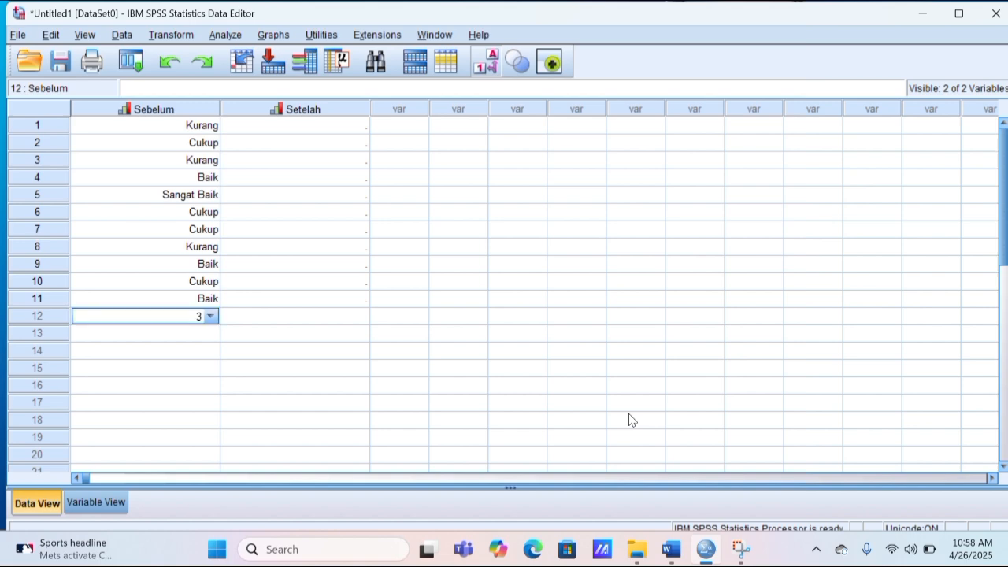
key("Return")
Enter 1 in rows 13 and 15 of the Sebelum column and 2 in row 14
type("1")
key("Return")
type("1")
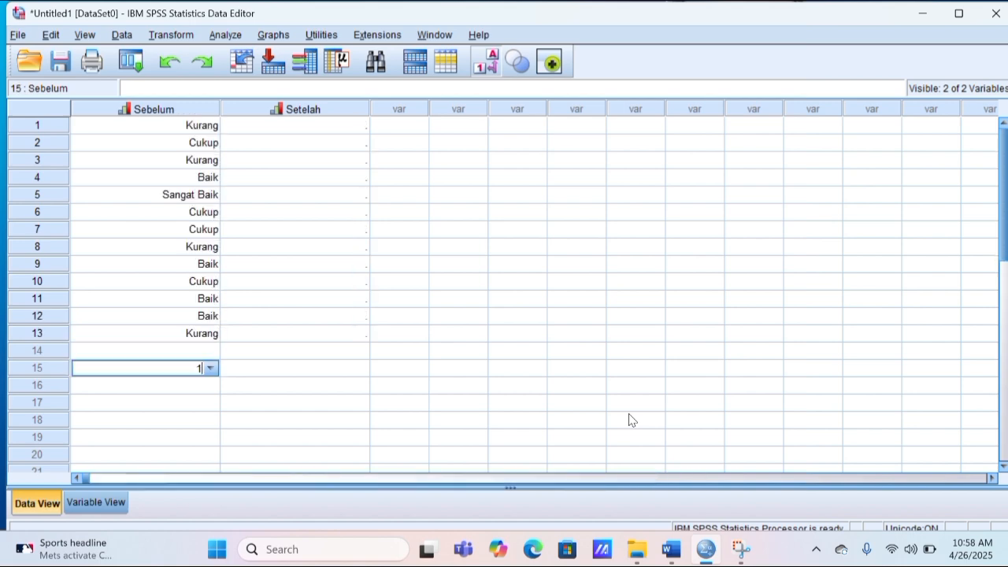
key("Return")
key("Up")
key("Up")
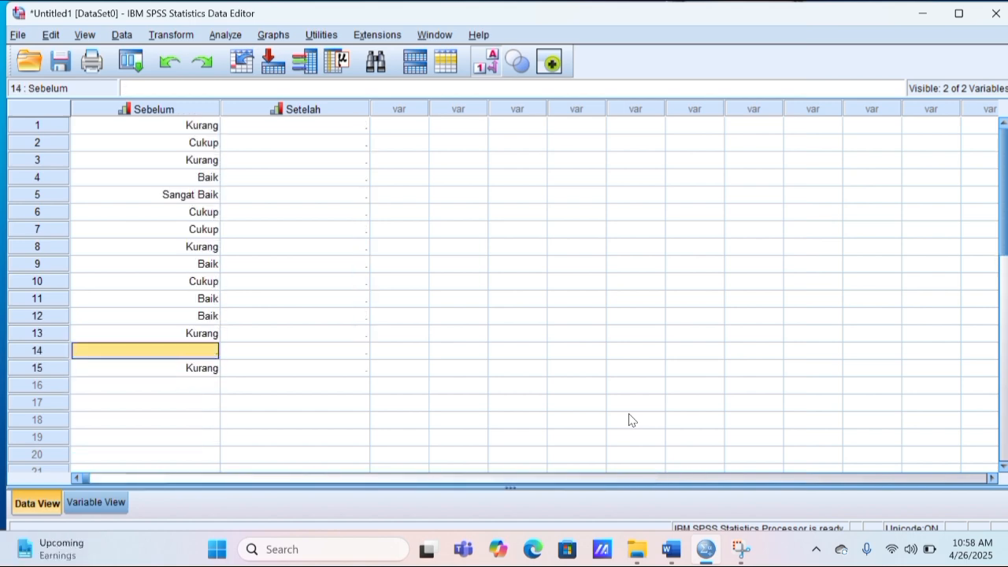
type("2")
key("Return")
key("Down")
key("Down")
key("Up")
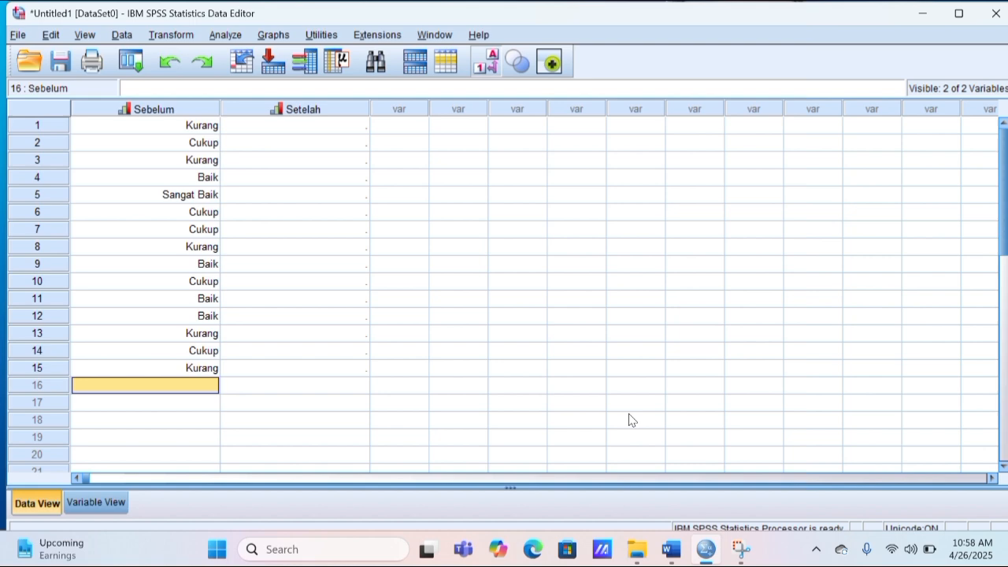
Enter the values 3, 2, 3, 4 and 1 in rows 16 to 20 of the Sebelum column
type("3")
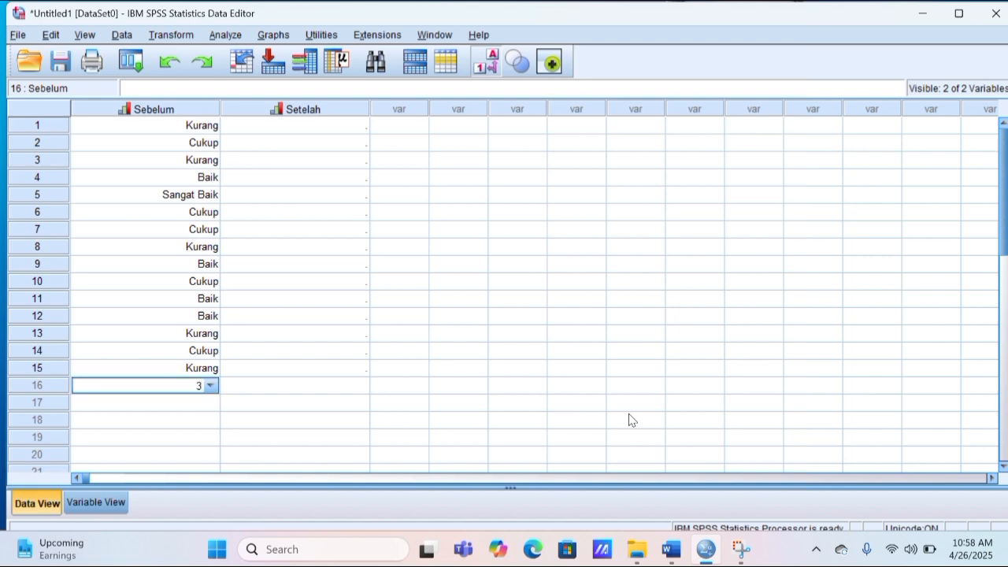
key("Return")
type("2")
key("Return")
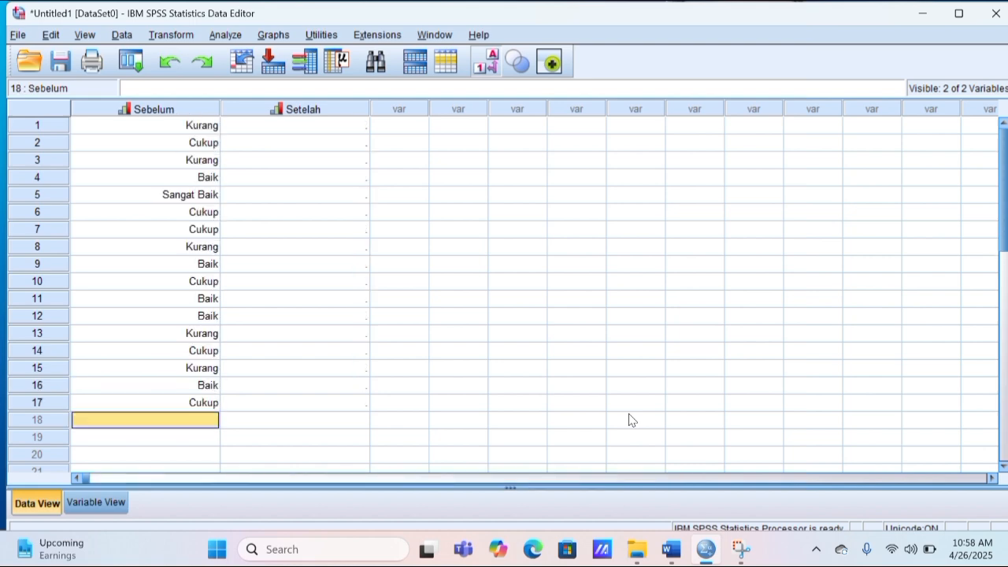
type("3")
key("Return")
type("4")
key("Return")
type("1")
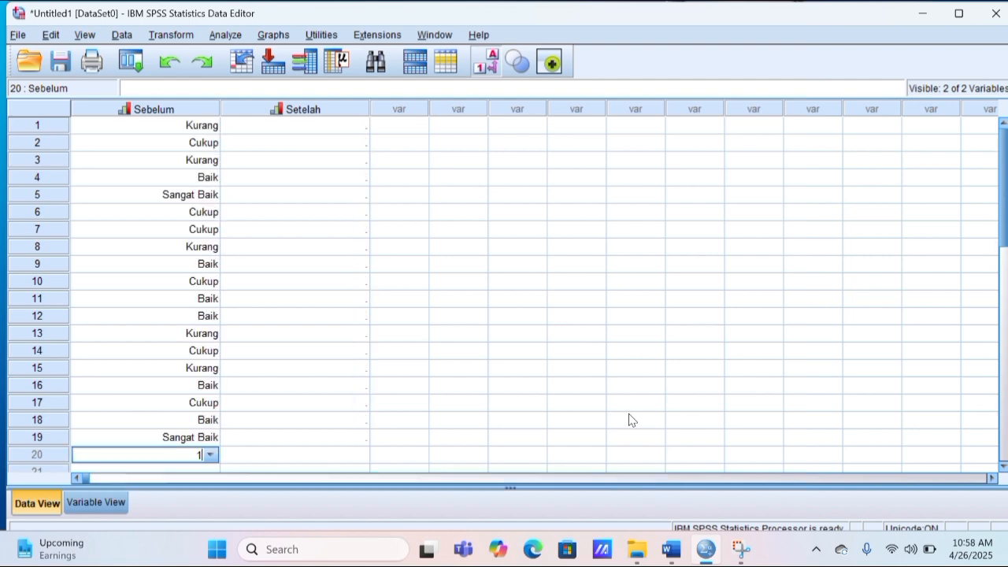
key("Return")
Enter the values 3, 3 and 4 in rows 1 to 3 of the Setelah column
scroll(608, 374, "up", 1)
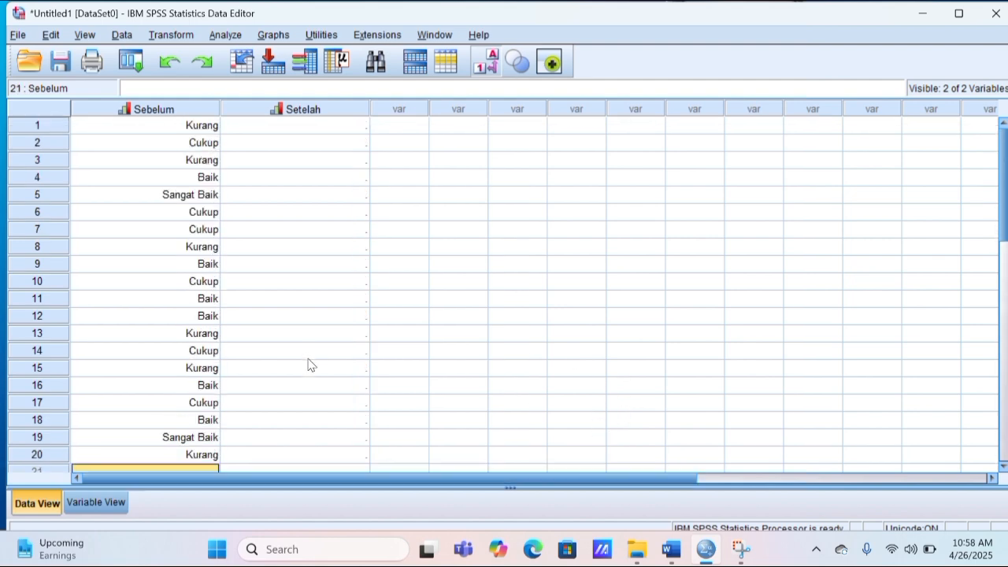
left_click(275, 128)
type("3")
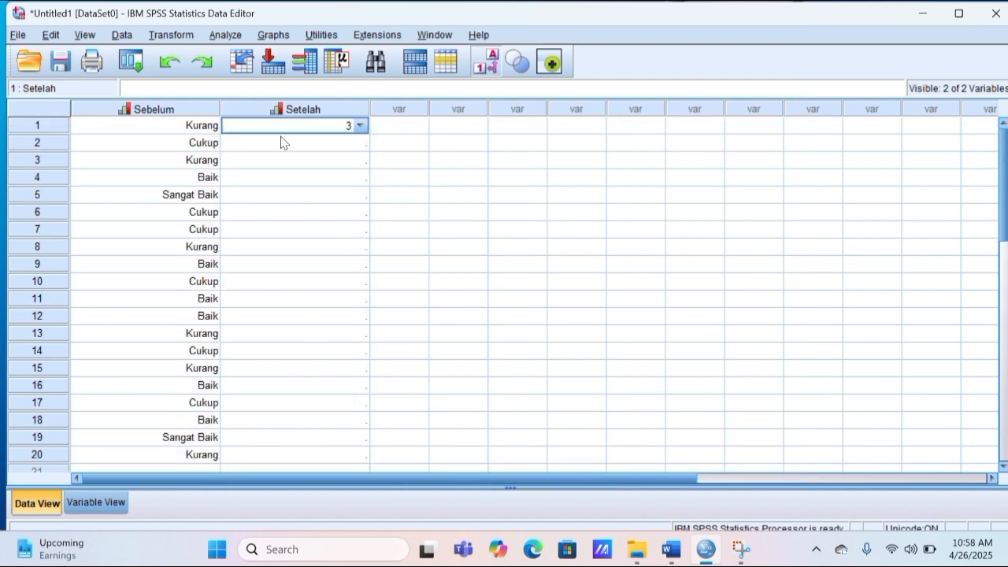
key("Return")
type("3")
key("Return")
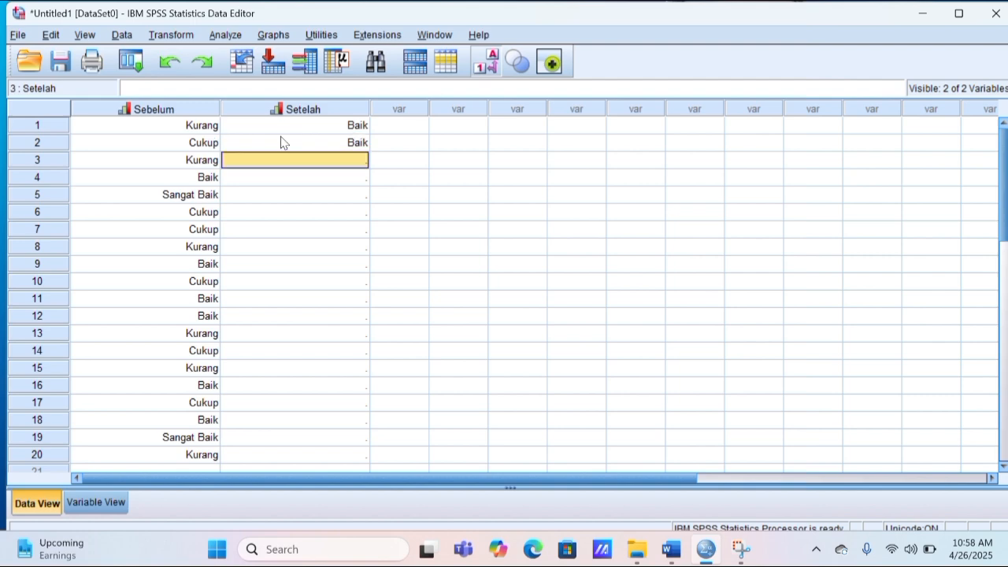
type("4")
key("Return")
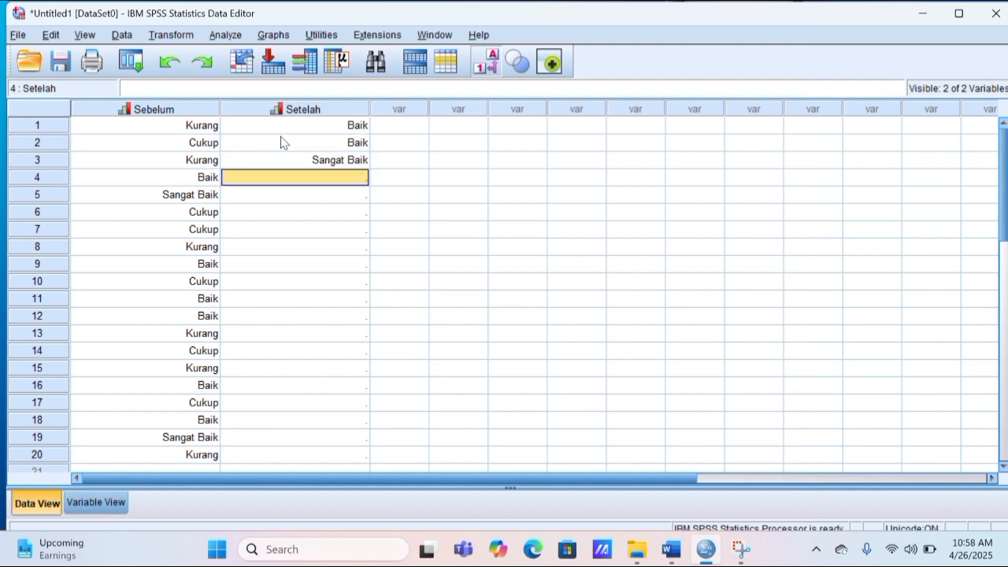
Enter the values 3, 4, 1 and 2 in rows 4 to 7 of the Setelah column
type("3")
key("Return")
type("4")
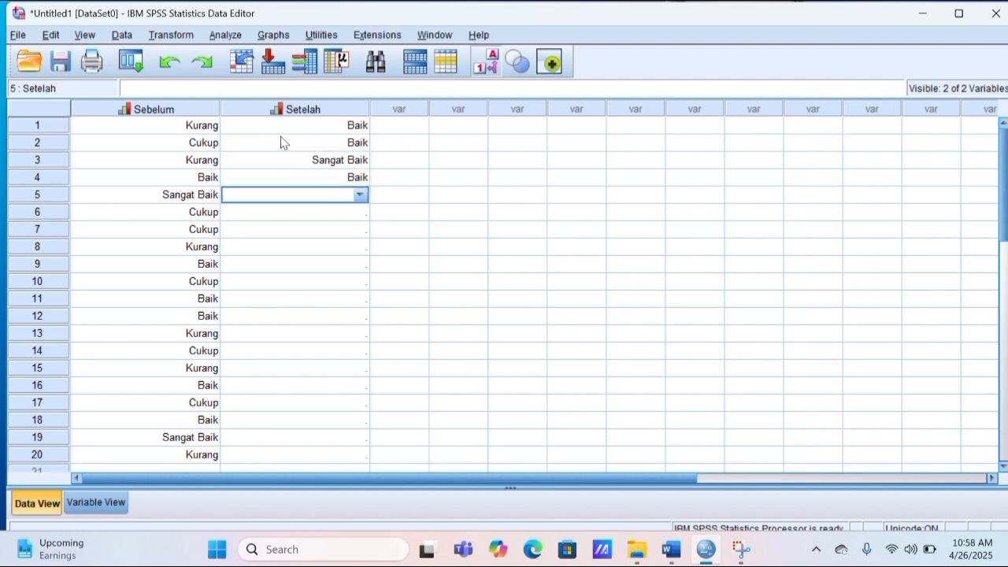
key("Return")
type("1")
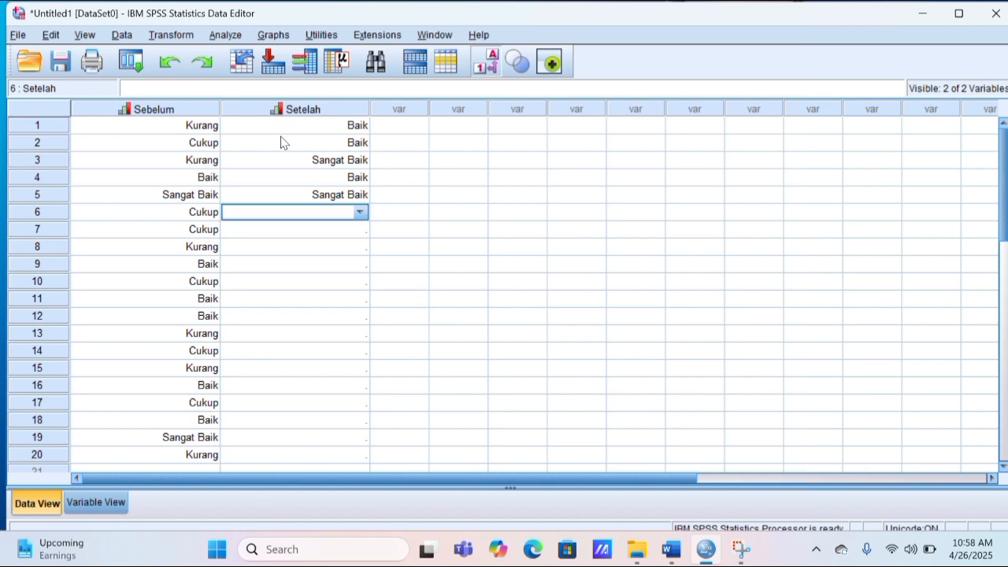
key("Return")
type("2")
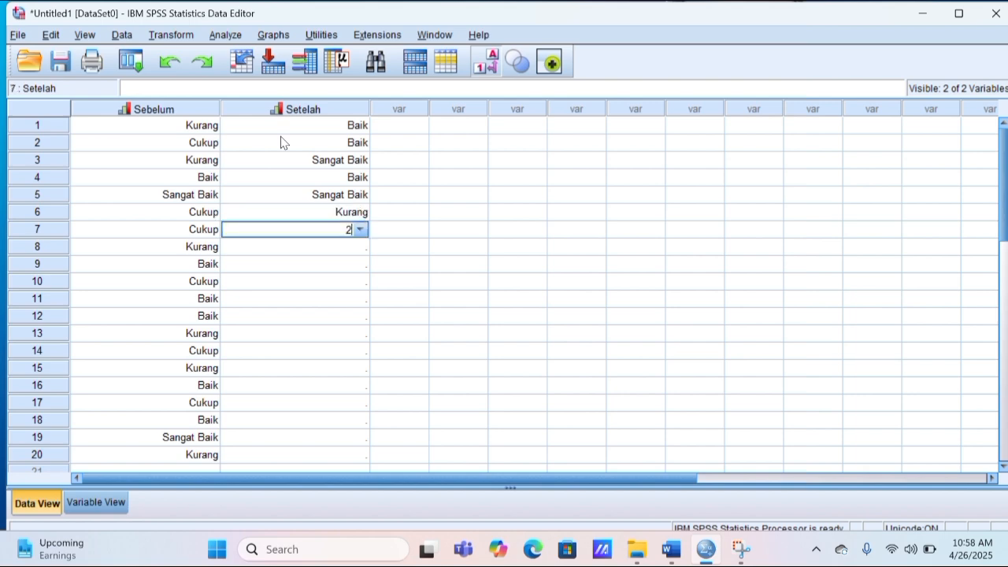
key("Return")
Enter the values 2, 3, 3 and 4 in rows 8 to 11 of the Setelah column
type("2")
key("Return")
type("3")
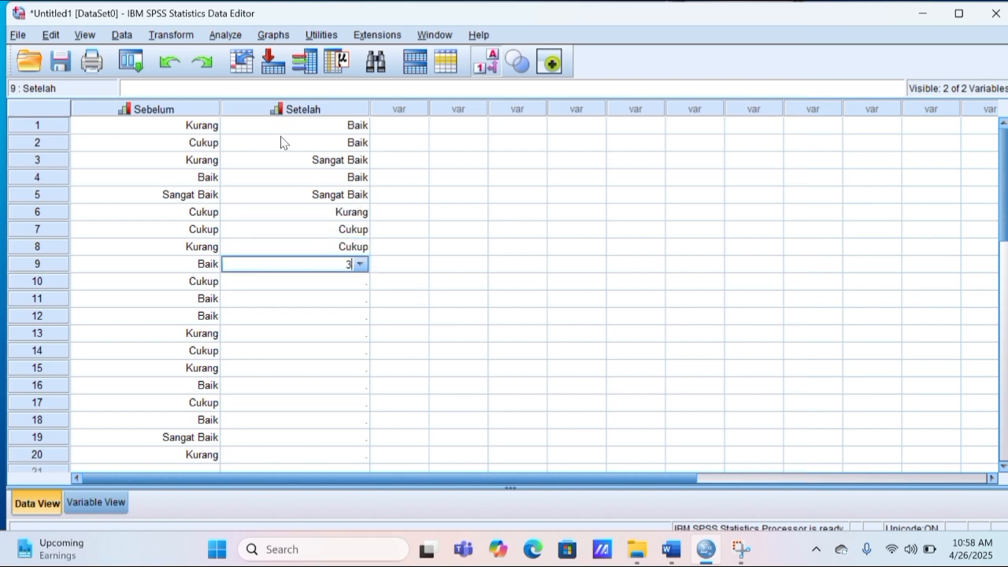
key("Return")
type("3")
key("Return")
type("4")
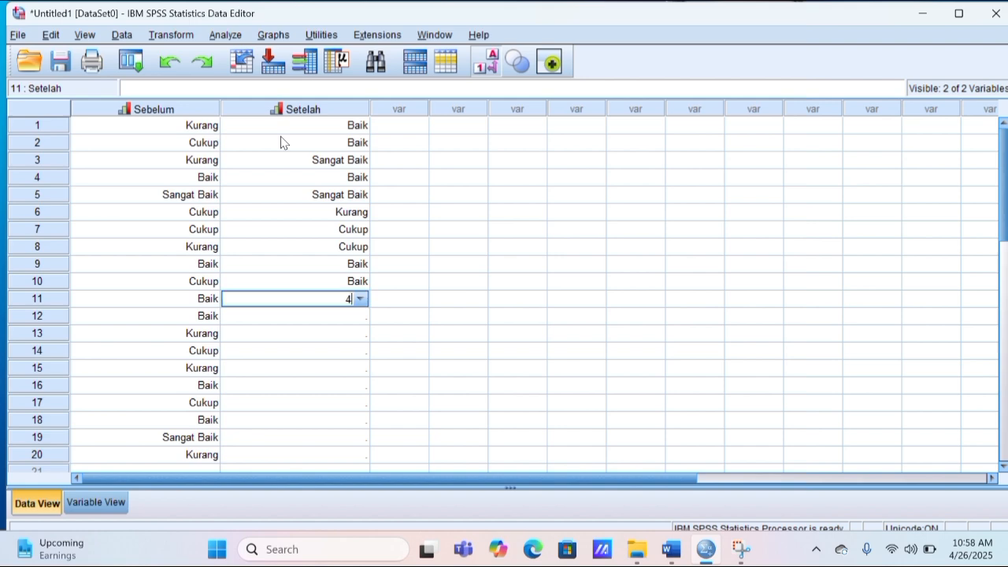
key("Return")
Enter 4 in row 12 of the Setelah column and 2 in rows 13 to 15
type("4")
key("Return")
type("2")
key("Return")
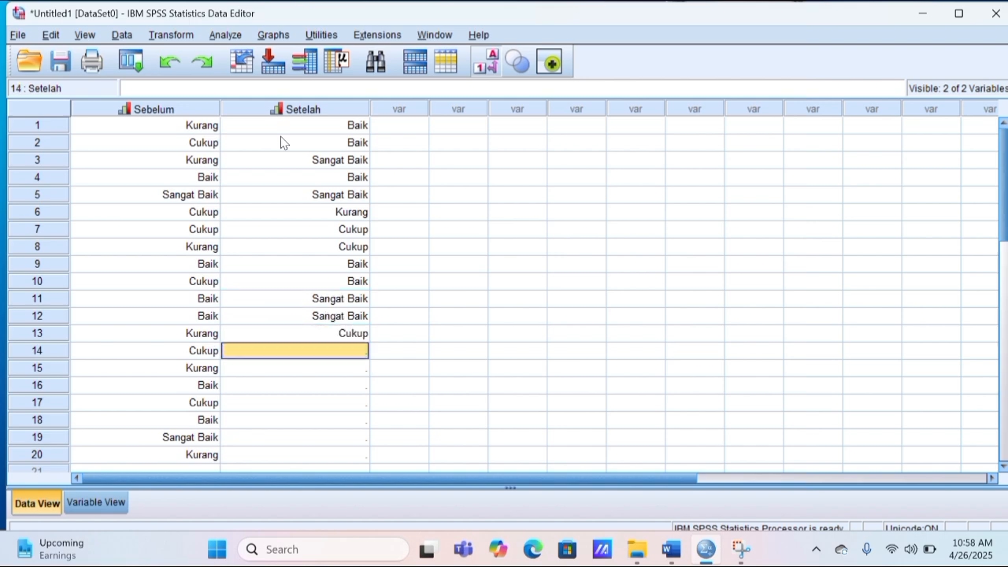
type("2")
key("Return")
type("2")
key("Return")
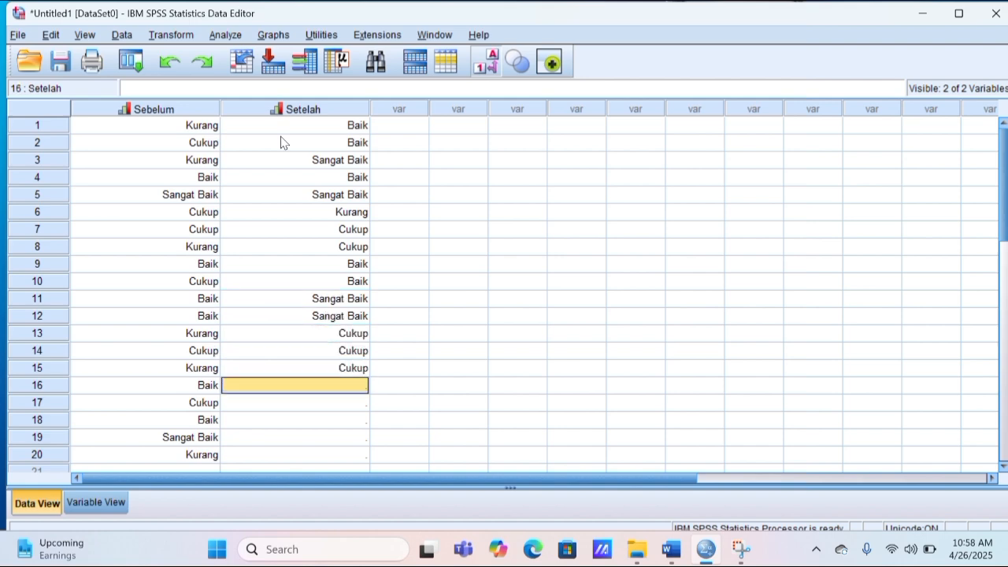
Enter the values 4, 3, 4 and 4 in rows 16 to 19 of the Setelah column
type("4")
key("Return")
key("Return")
key("Up")
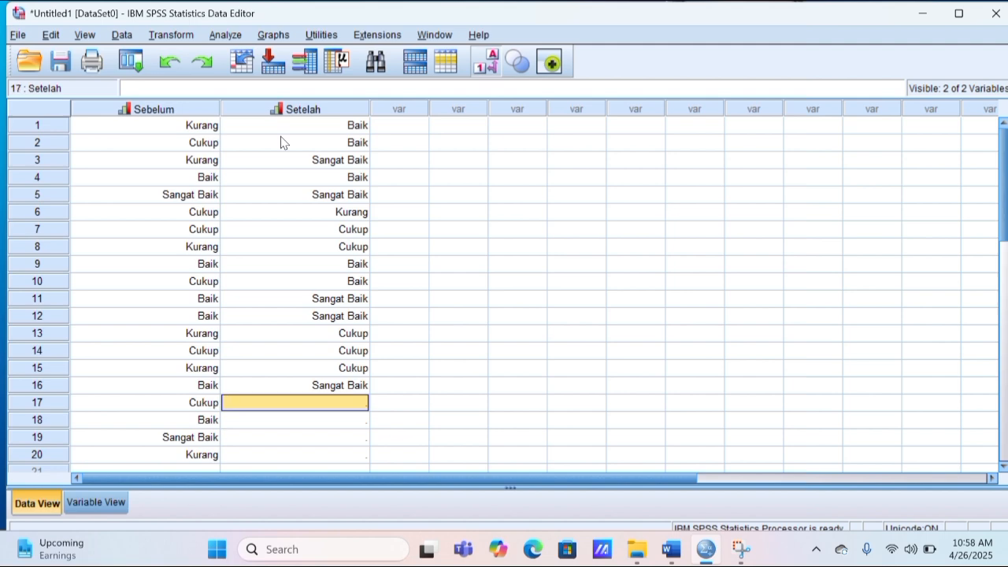
type("3")
key("Return")
type("4")
key("Return")
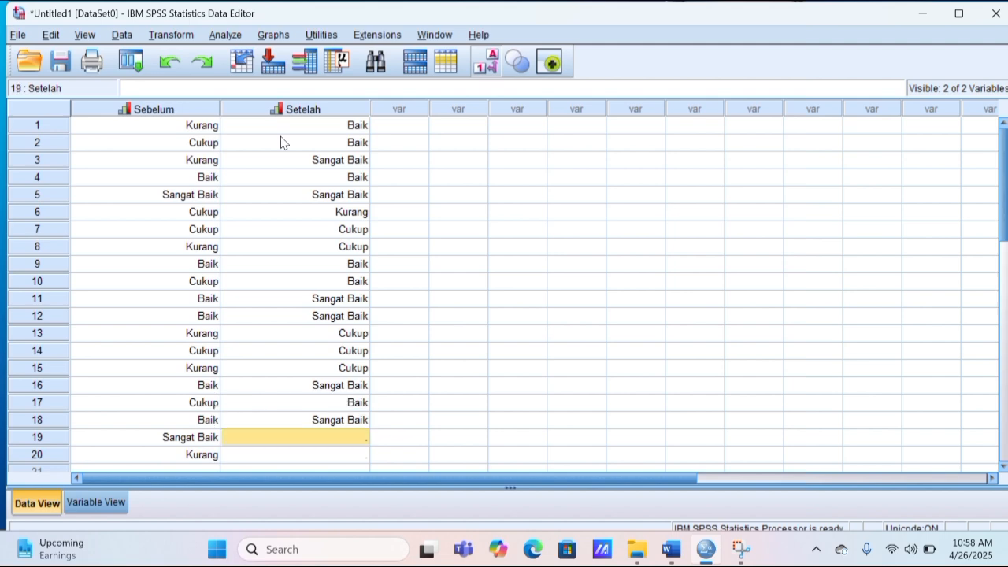
type("4")
key("Return")
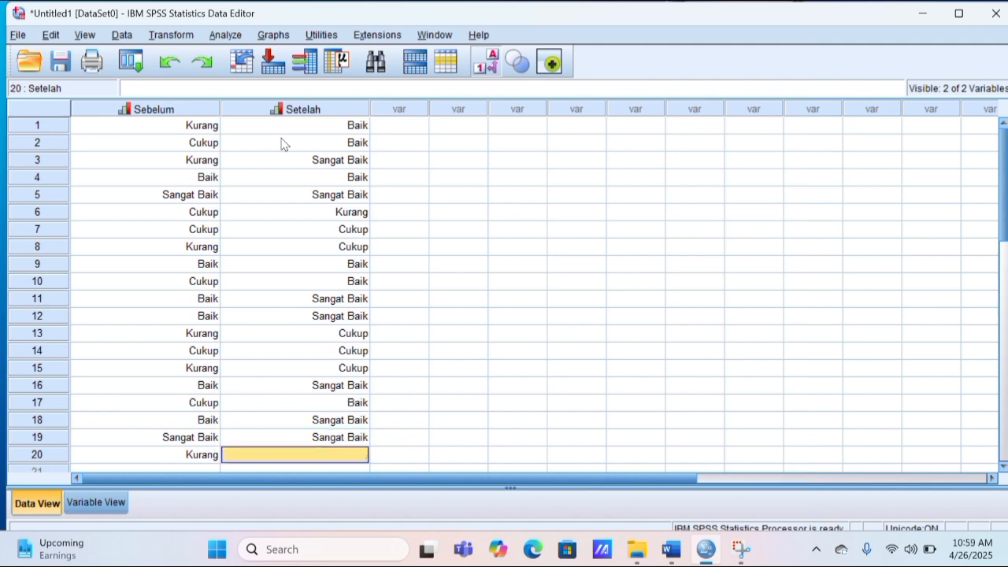
scroll(284, 157, "down", 1)
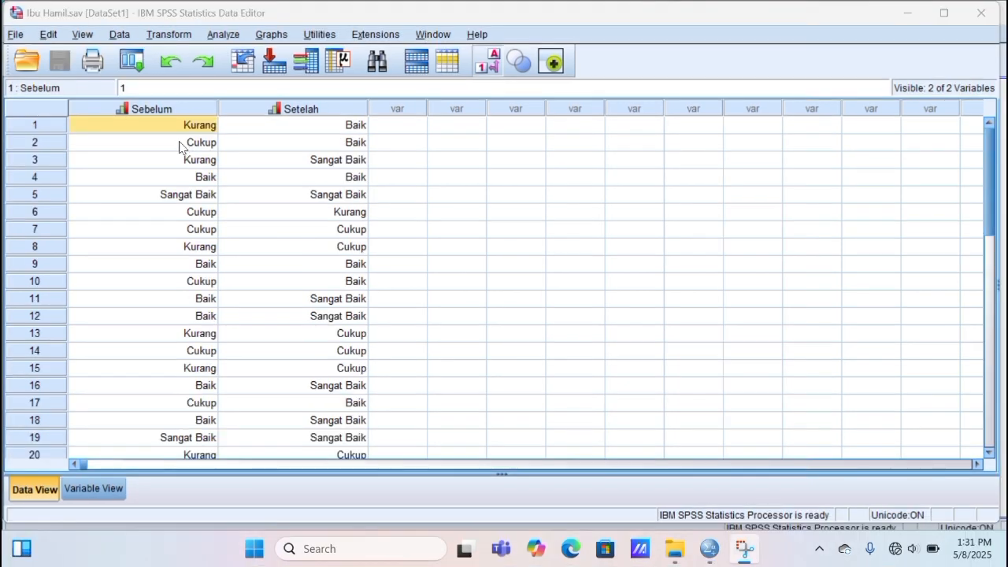
In Ibu Hamil.sav, turn off value labels to examine the numeric codes in the Sebelum column, and restore the labels
left_click(229, 147)
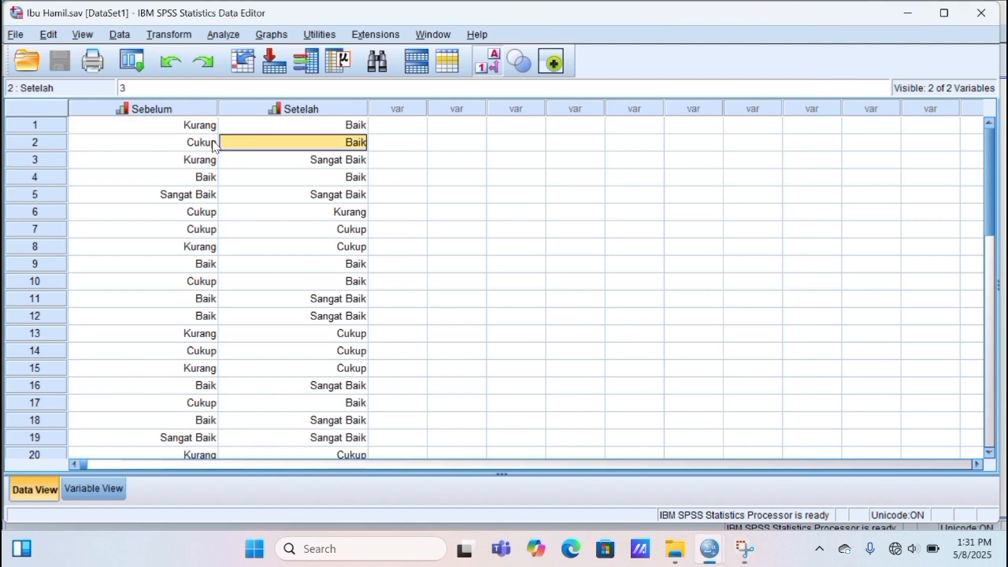
left_click(178, 131)
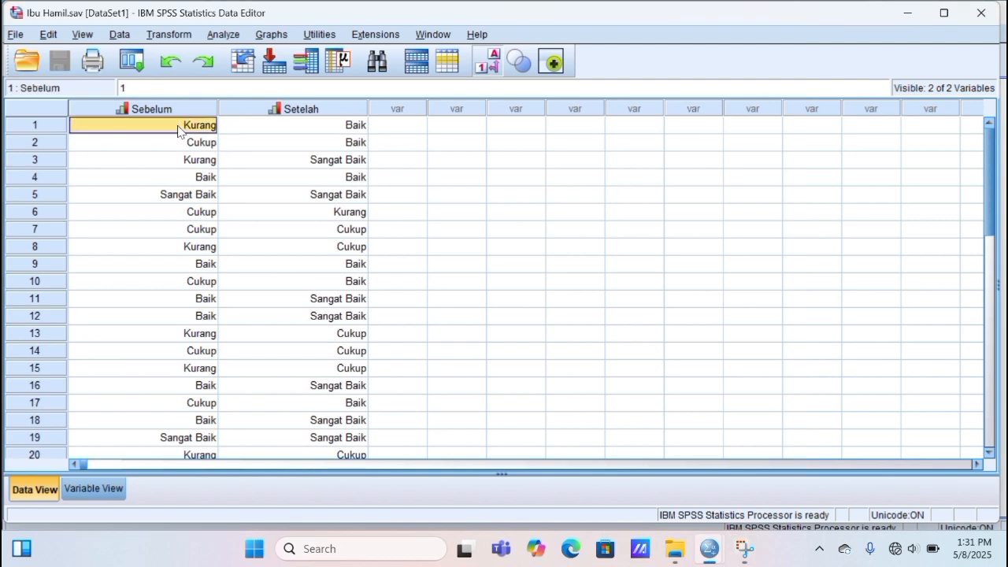
left_click(92, 36)
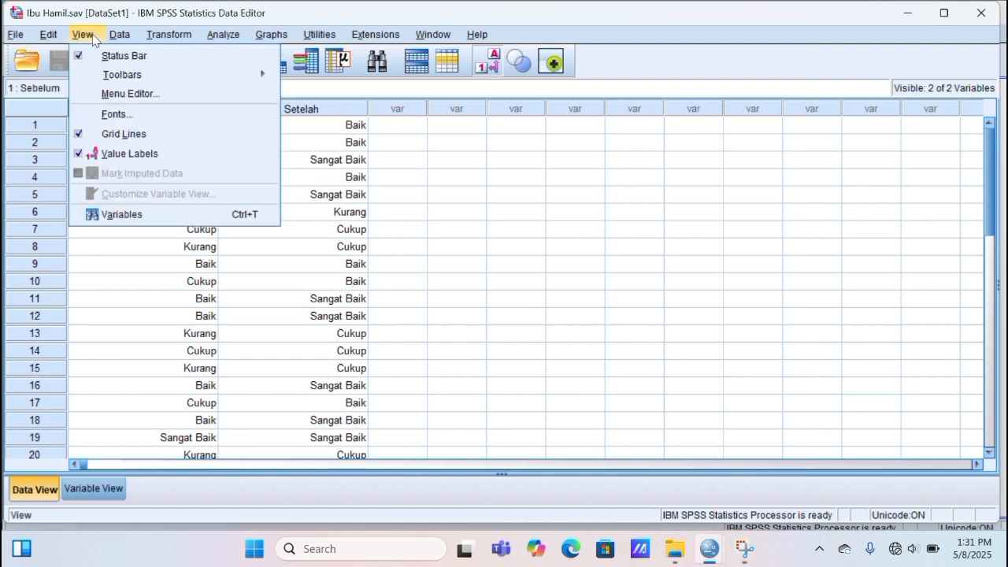
left_click(84, 157)
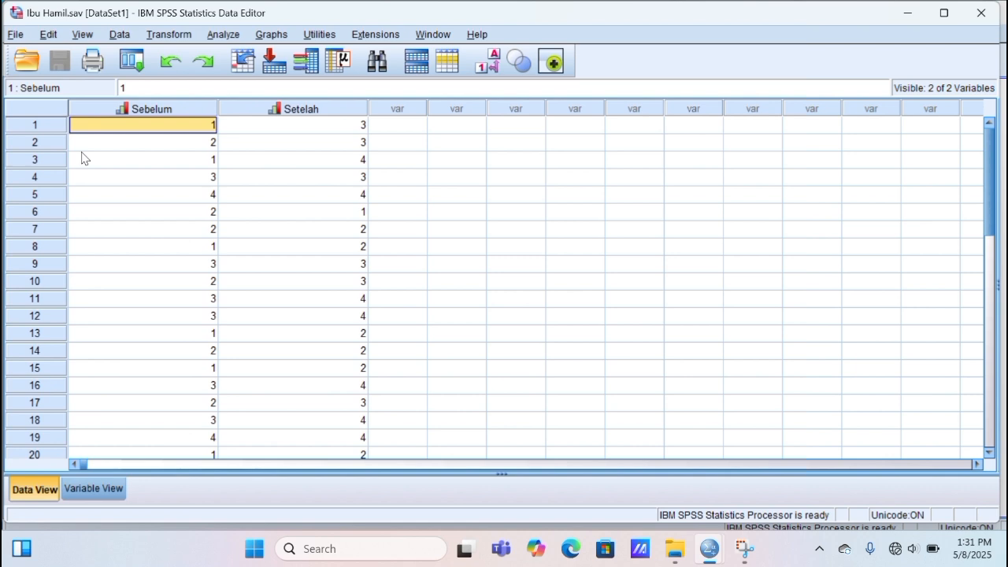
left_click(193, 179)
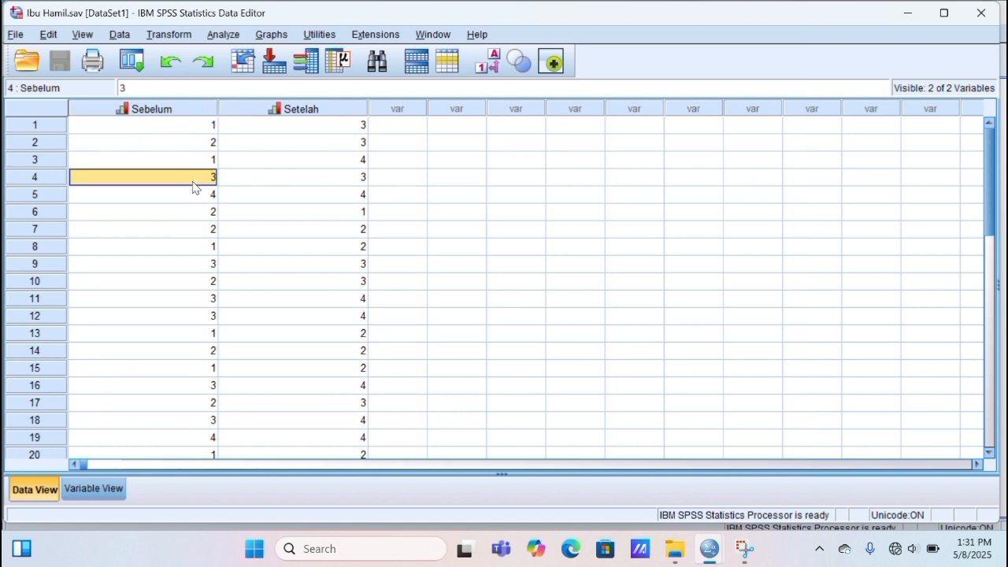
left_click(196, 198)
left_click(197, 231)
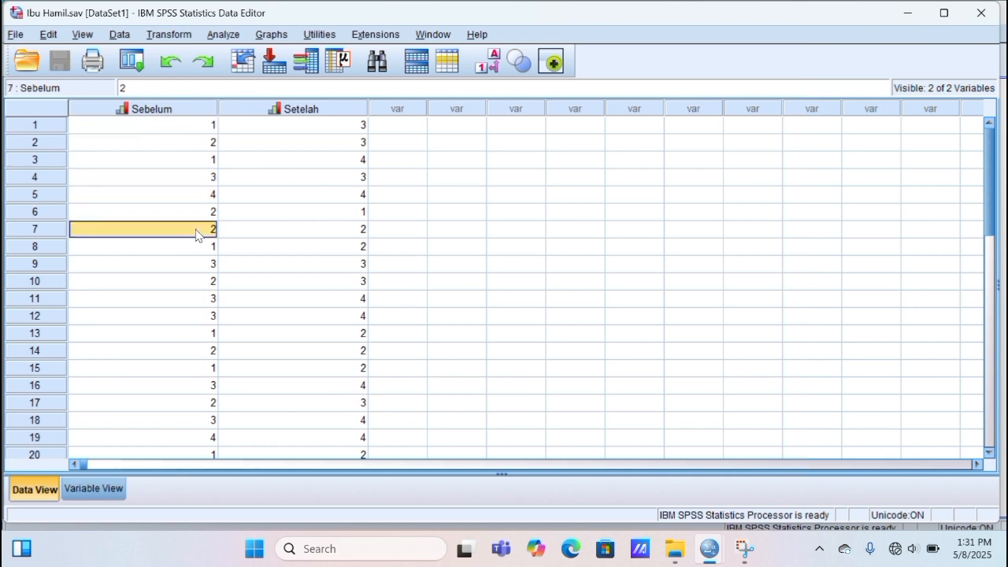
left_click(203, 126)
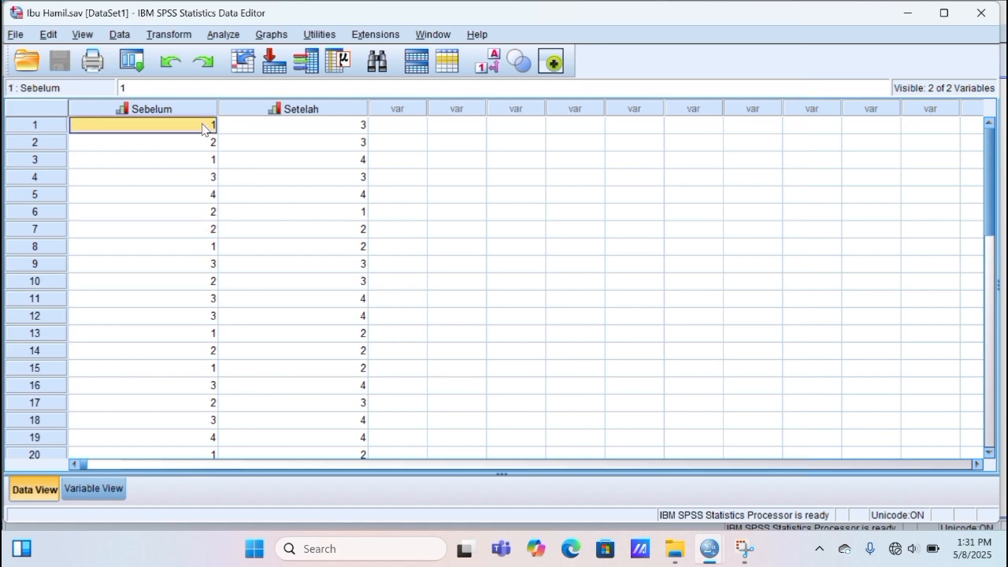
left_click(88, 35)
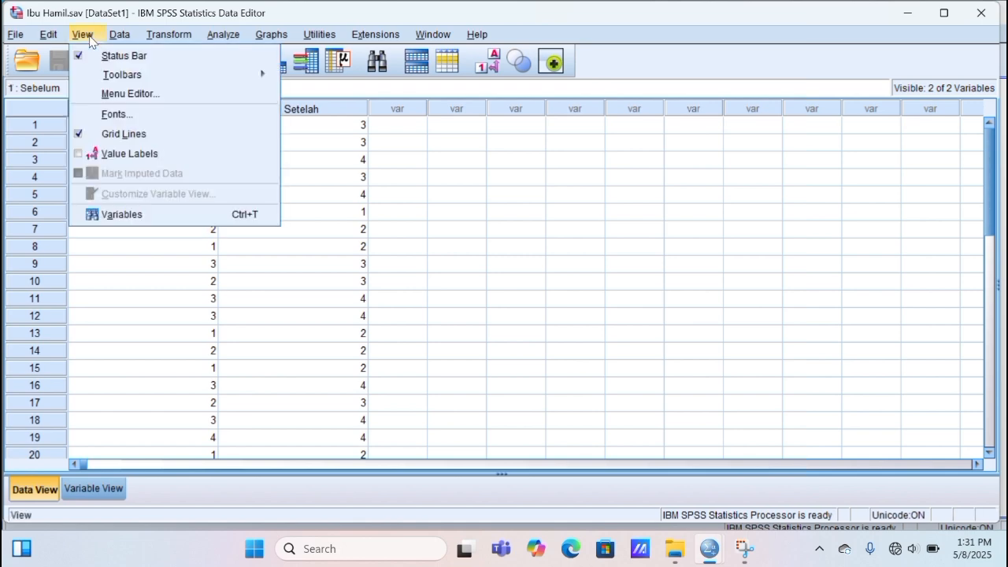
left_click(83, 155)
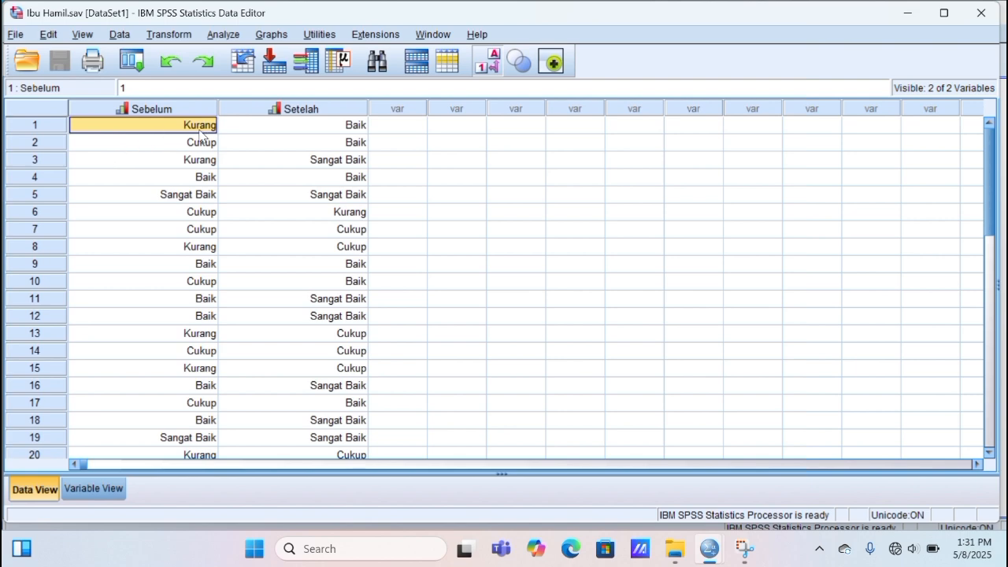
Hide the value labels once more to examine the codes in the Setelah and Sebelum columns, and show the labels again
left_click(83, 35)
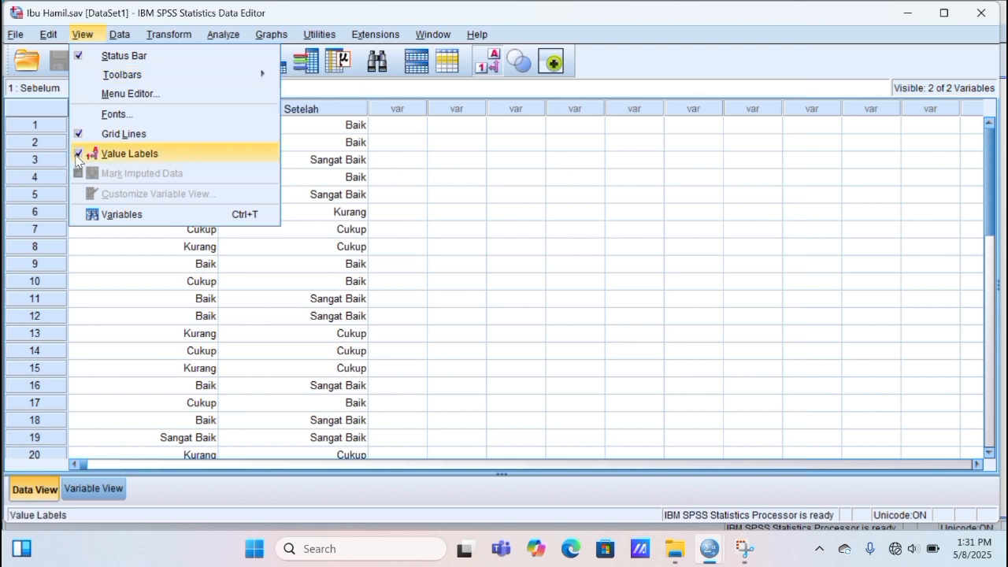
left_click(126, 154)
left_click(295, 194)
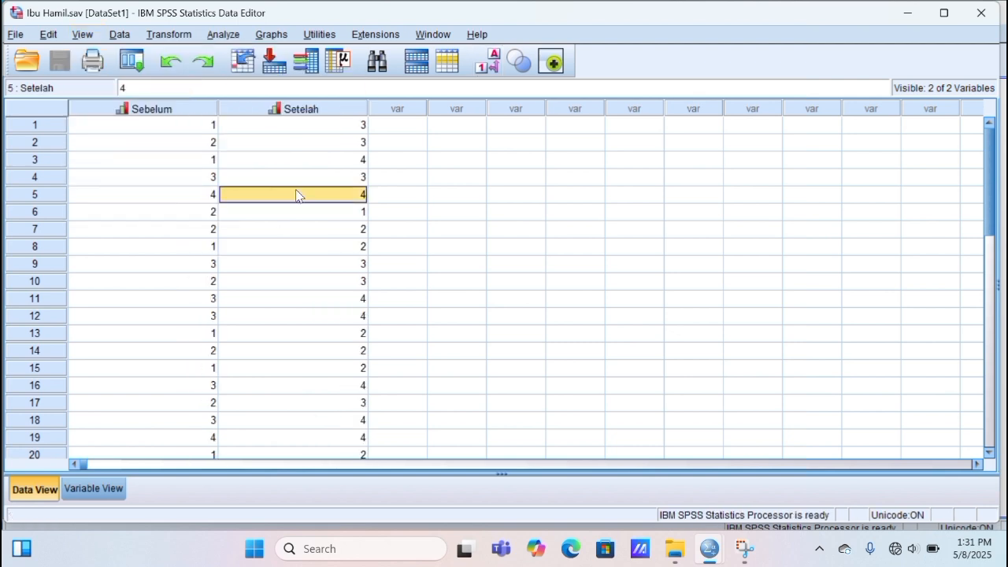
left_click(246, 118)
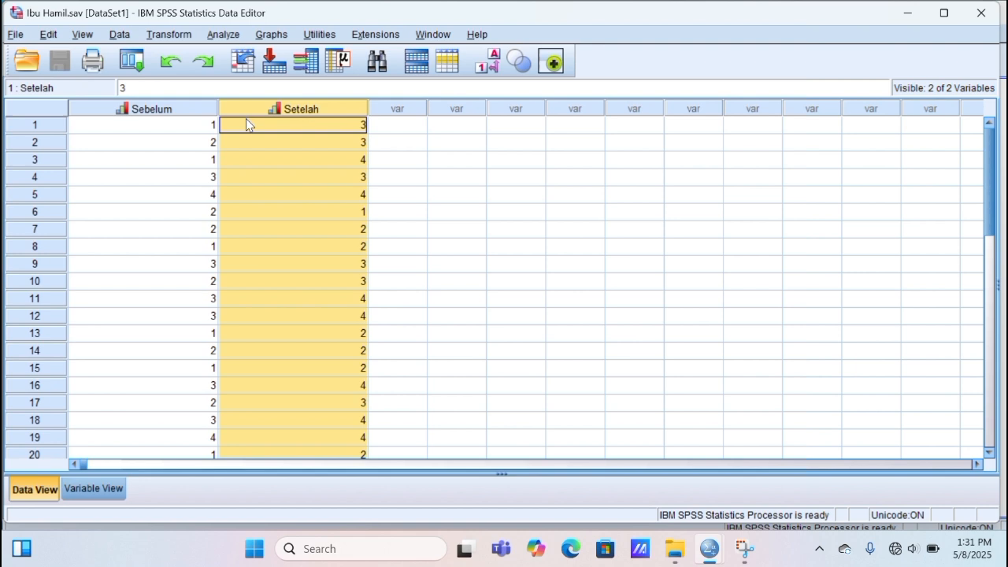
left_click(195, 131)
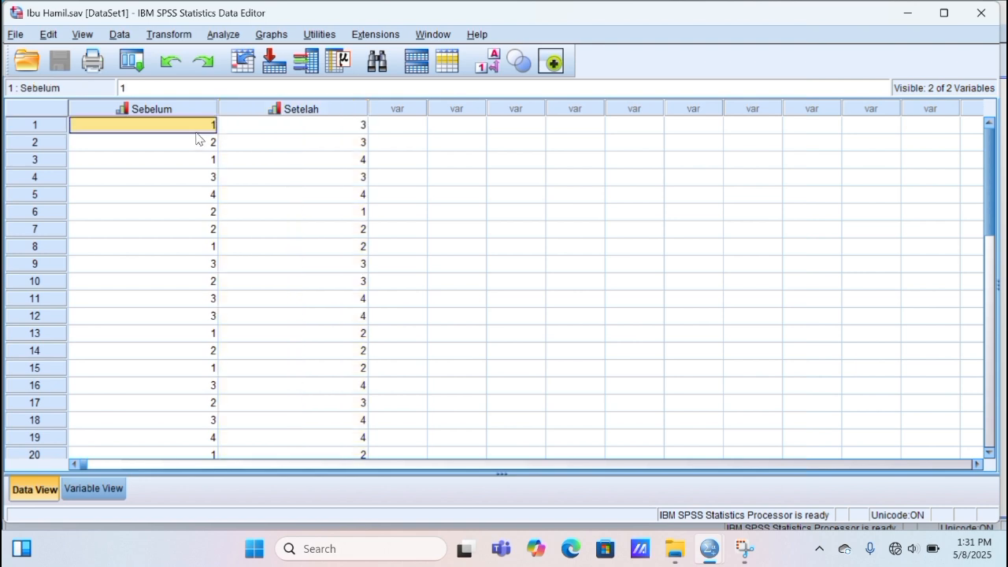
left_click(82, 33)
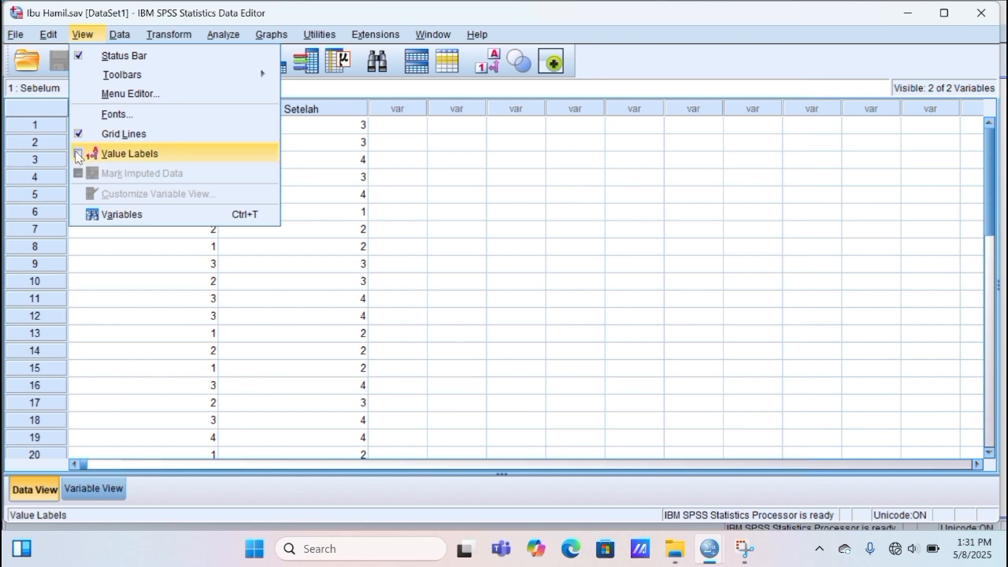
left_click(118, 154)
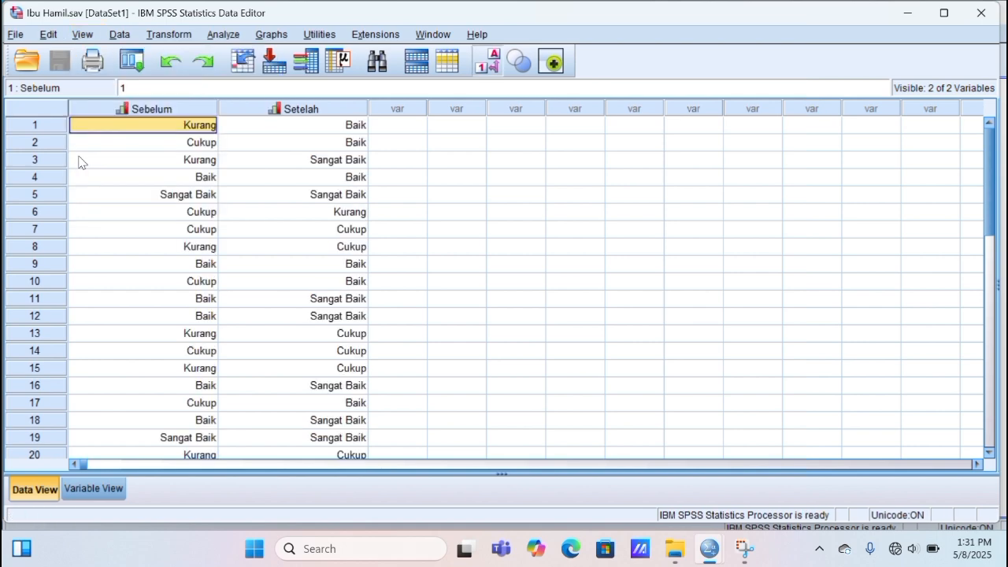
left_click(106, 193)
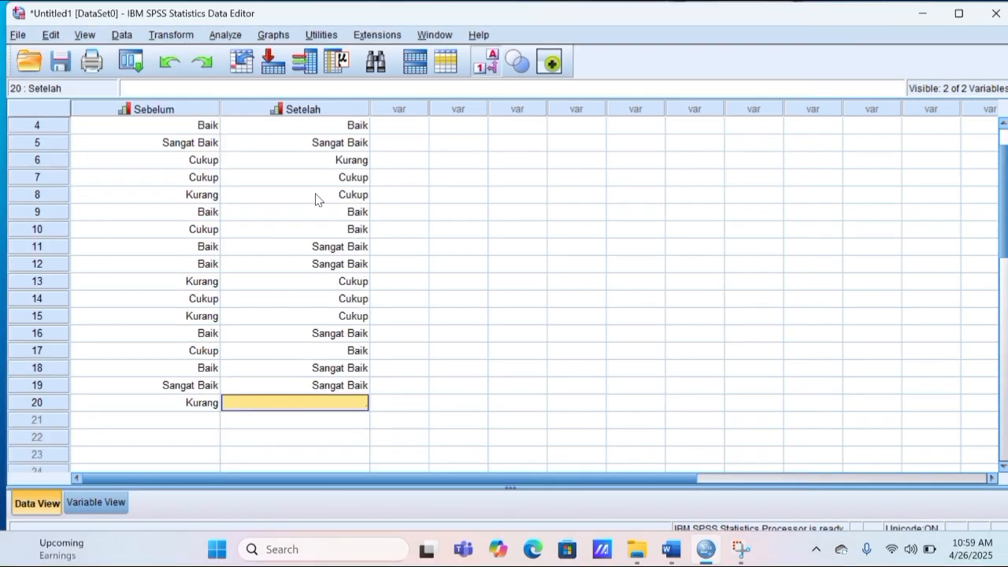
Enter 2 in row 20 of the Setelah column in the Untitled1 dataset and check both cells of that row
type("2")
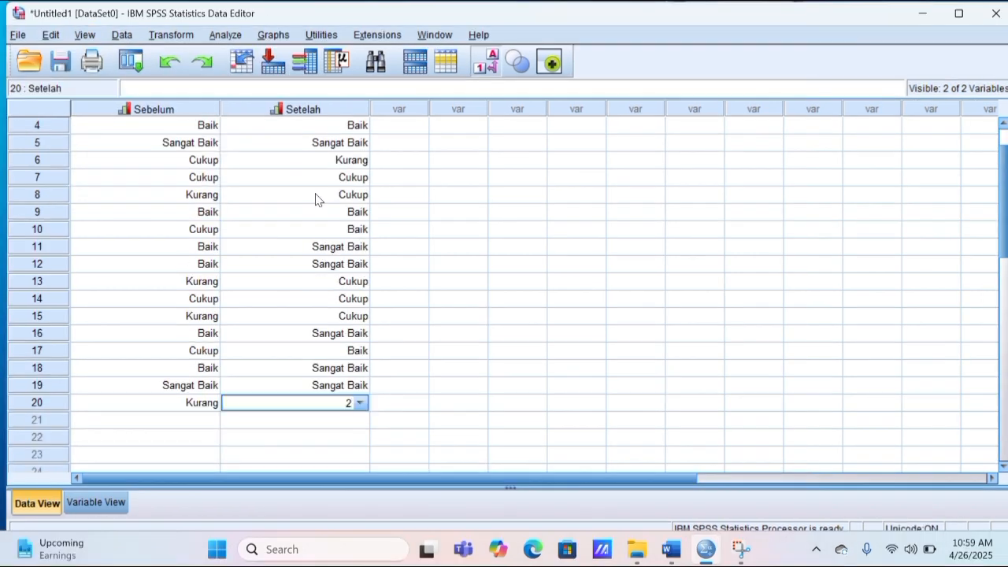
left_click(315, 198)
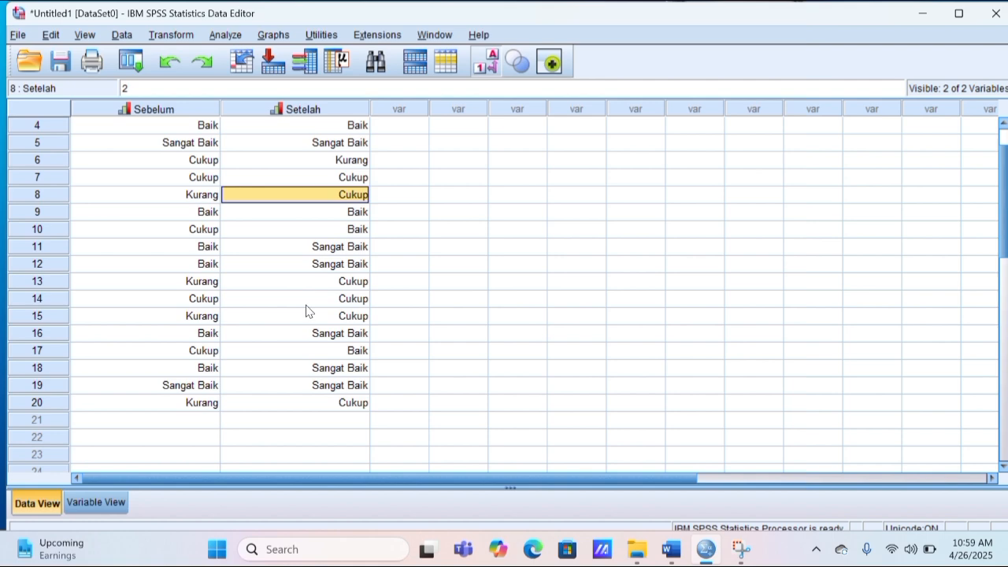
left_click(203, 408)
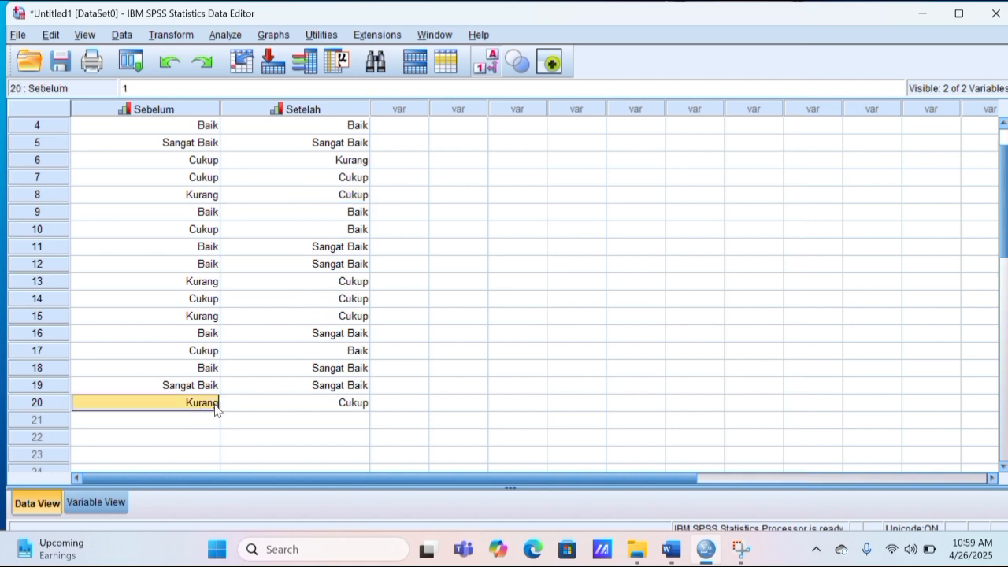
left_click(245, 405)
Review the labelled entries for all 20 cases in the Sebelum and Setelah columns
scroll(199, 365, "up", 1)
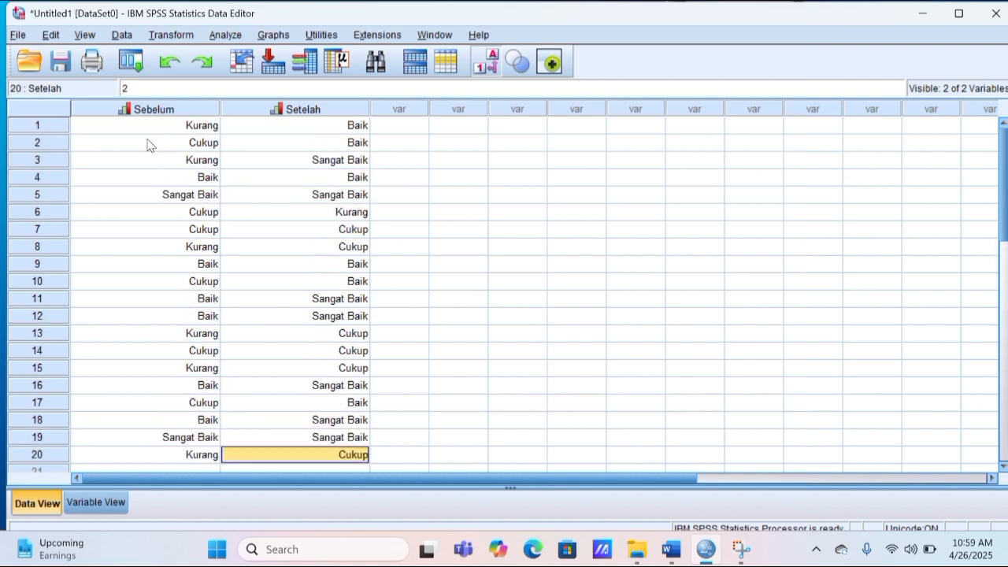
left_click(111, 119)
left_click(112, 114)
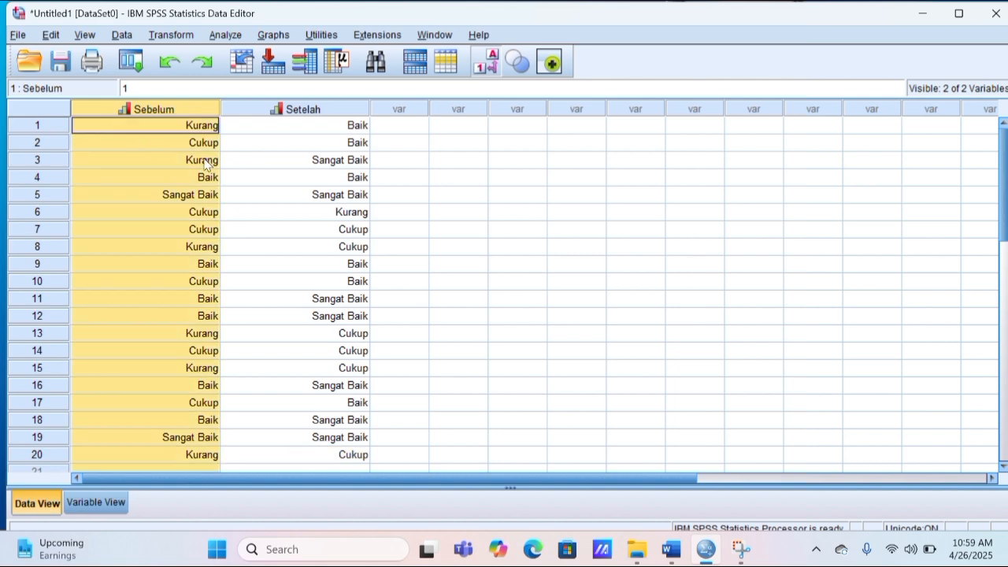
left_click(243, 159)
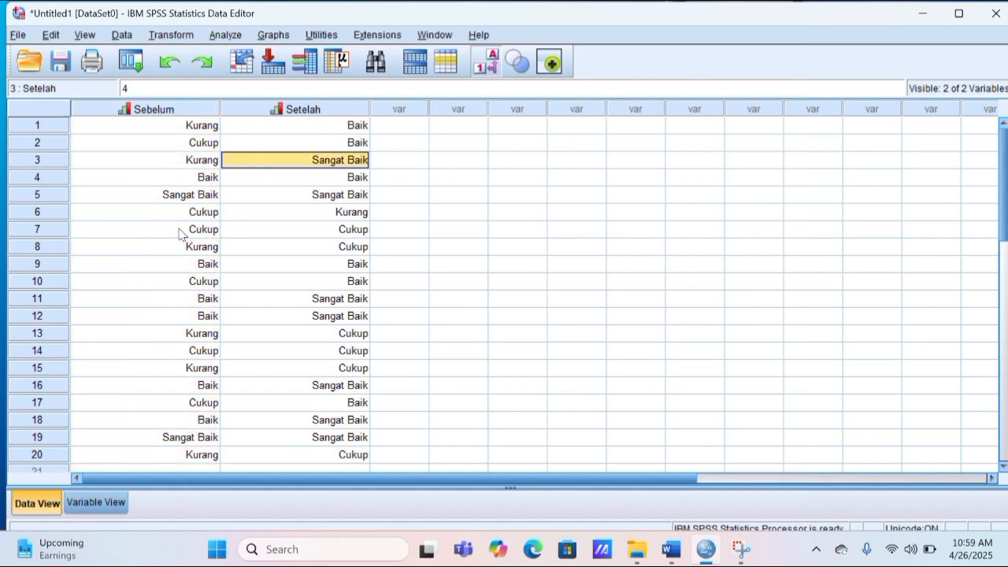
scroll(207, 263, "down", 1)
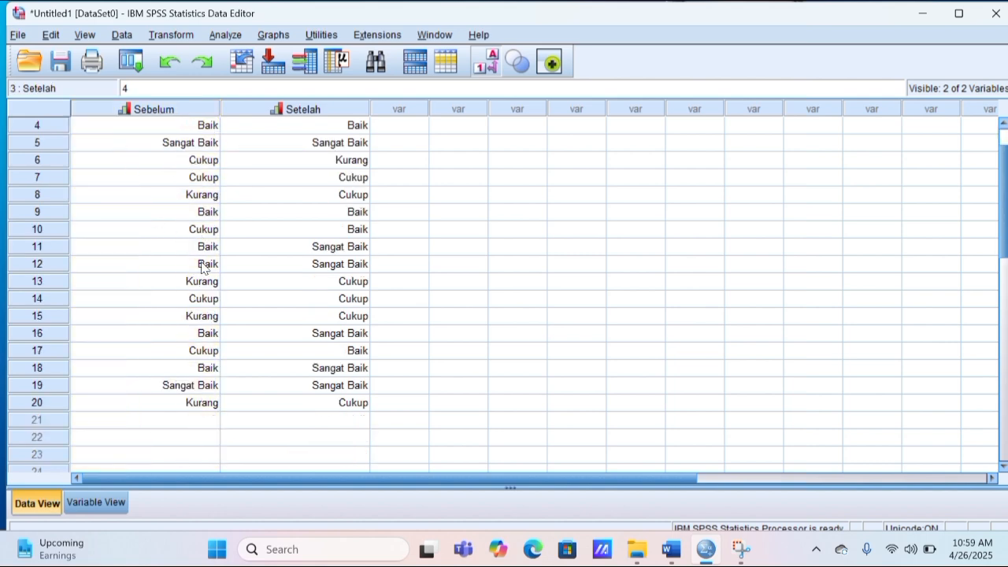
scroll(201, 260, "up", 1)
left_click(126, 116)
left_click(283, 129)
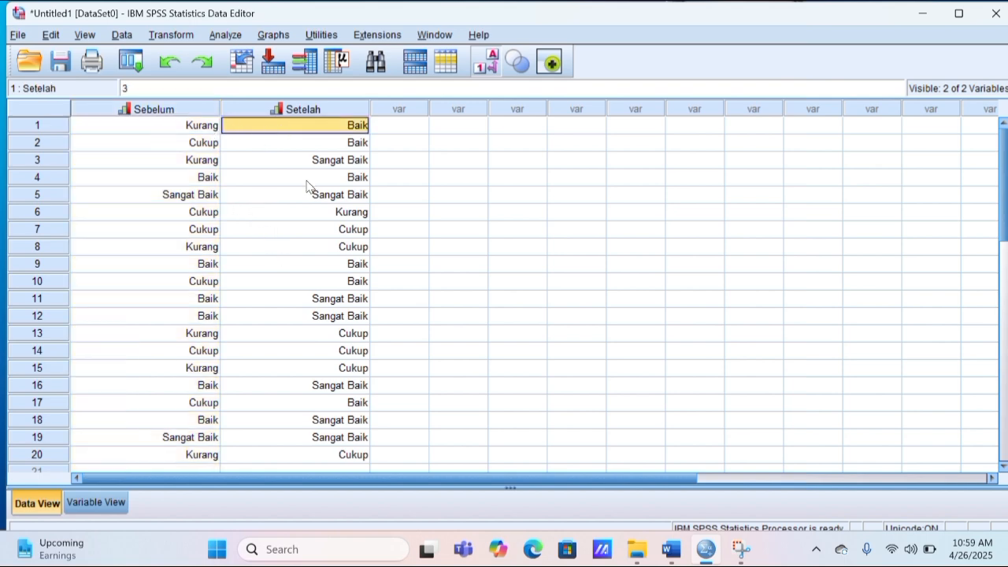
Open the legacy nonparametric 2 Related Samples test and pair Sebelum Edukasi Gizi with Setelah Edukasi Gizi
left_click(223, 37)
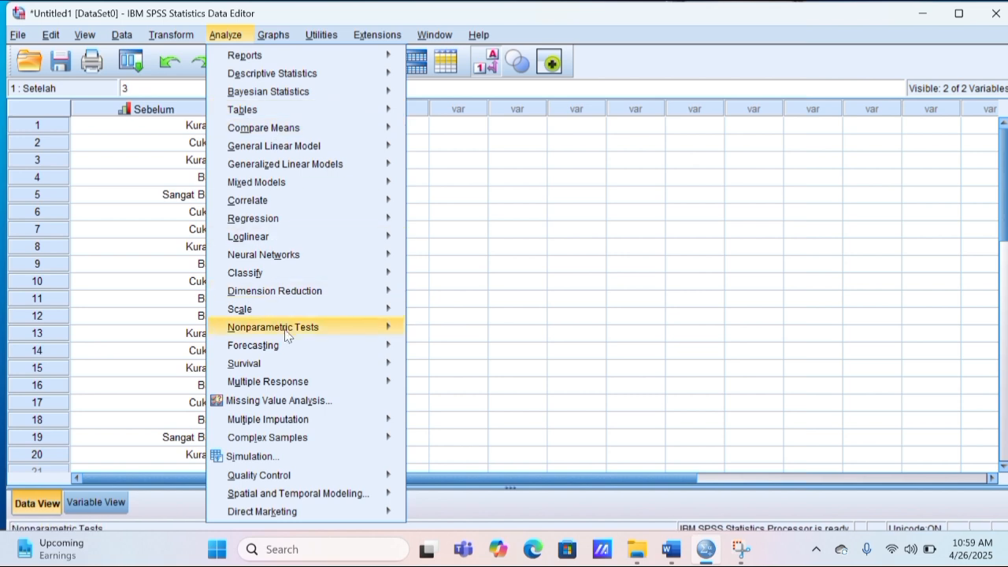
mouse_move(289, 327)
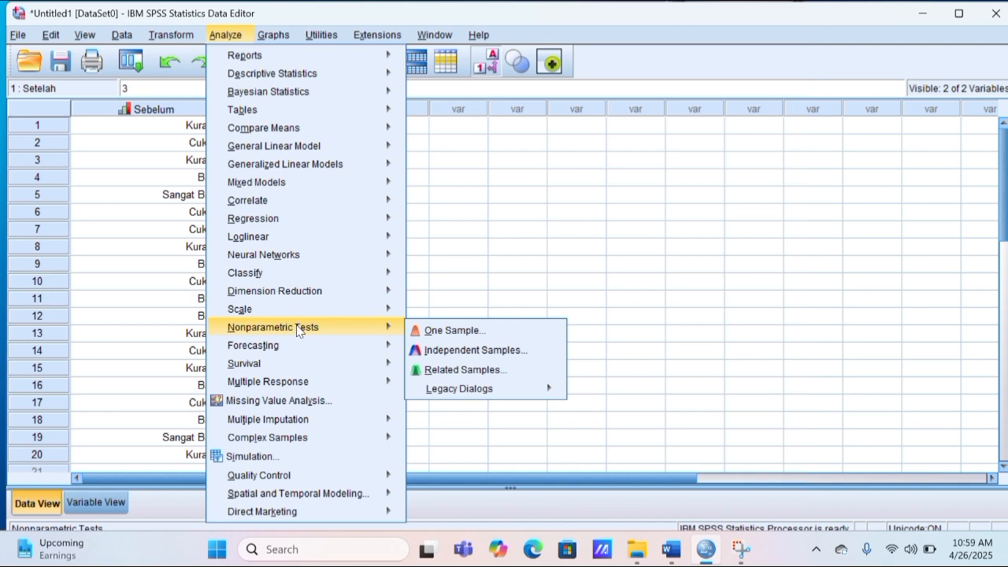
mouse_move(487, 391)
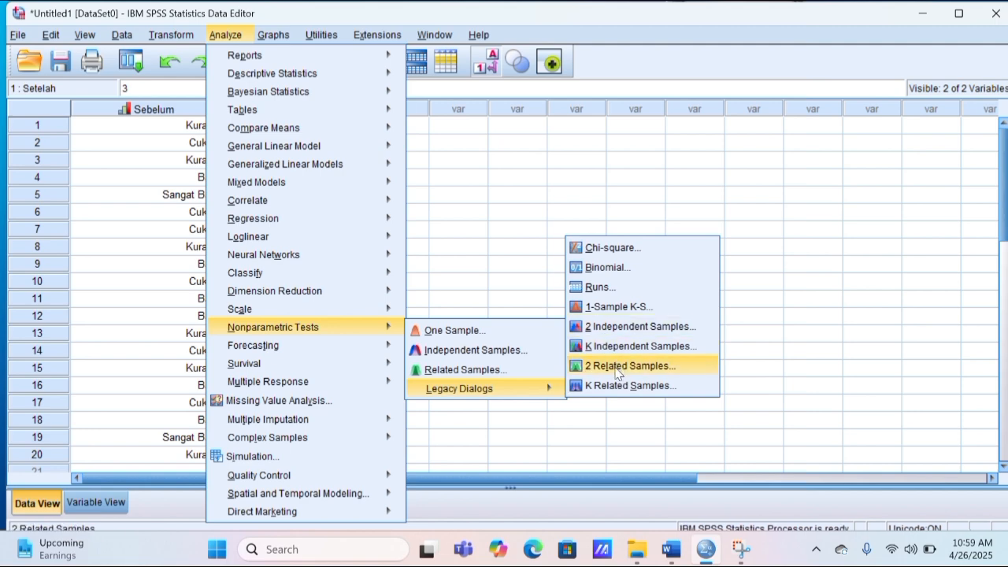
left_click(619, 367)
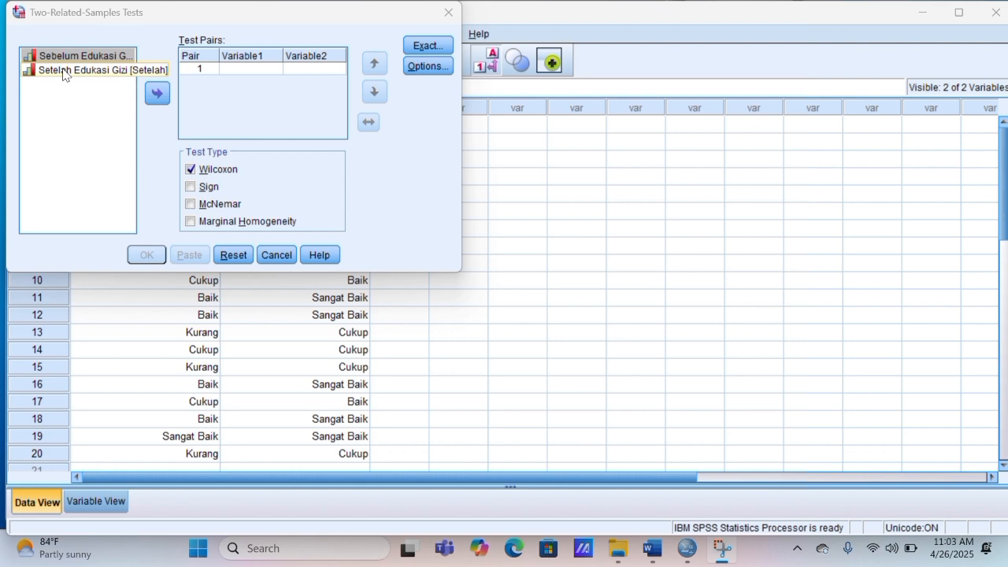
left_click_drag(44, 86, 50, 40)
left_click(115, 66, "ctrl")
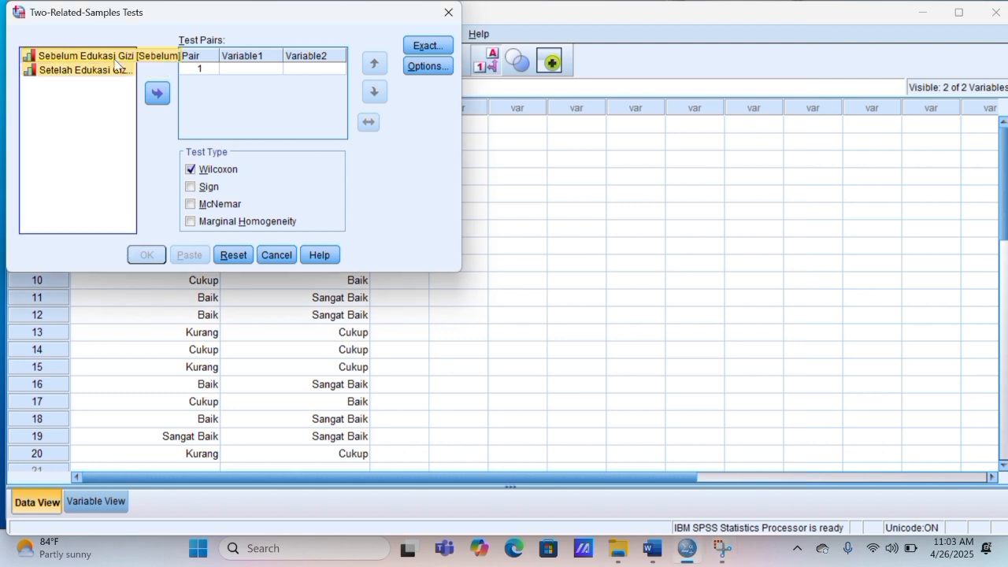
left_click(159, 95)
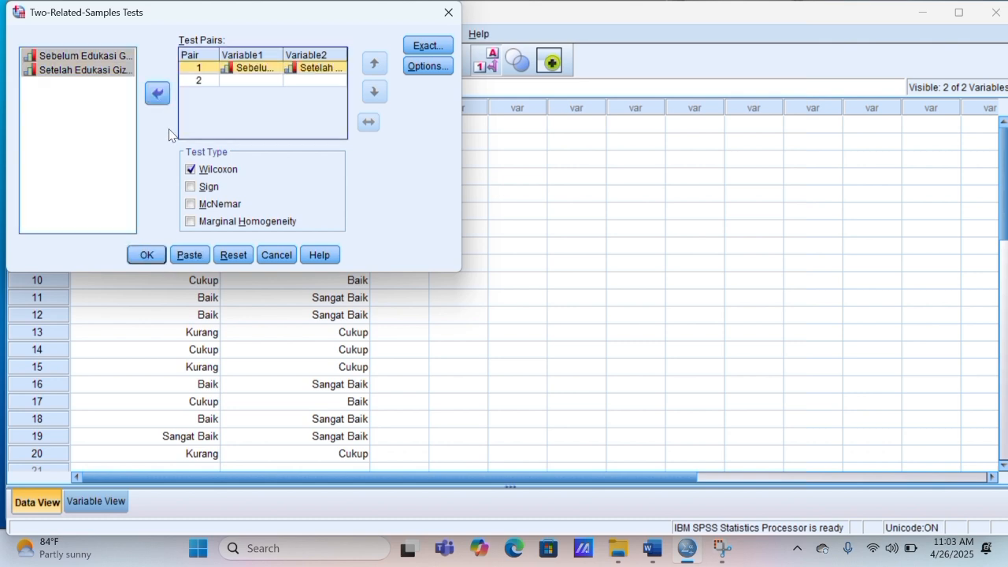
Keep Wilcoxon as the only test type and run the test
left_click(189, 169)
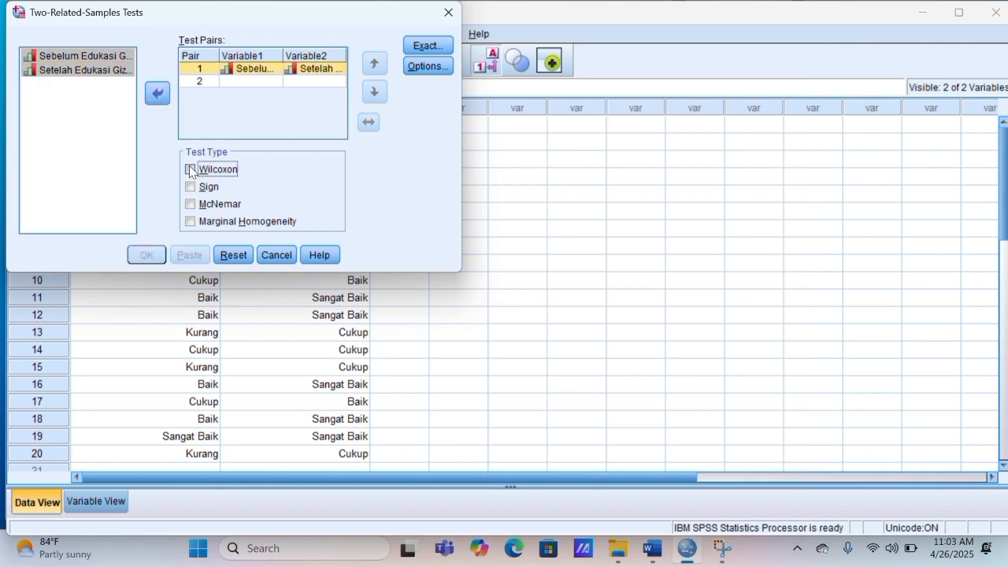
left_click(189, 169)
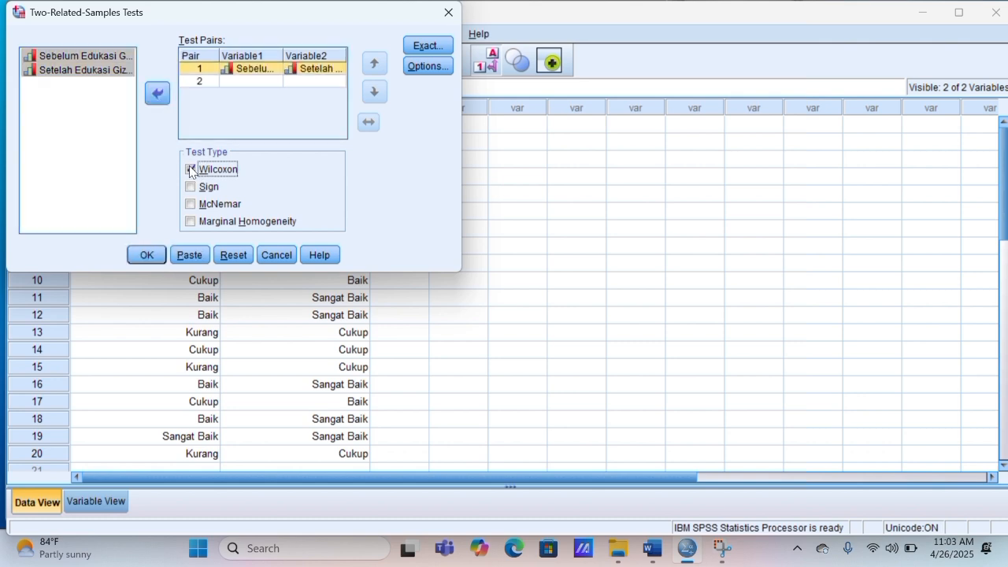
left_click(148, 256)
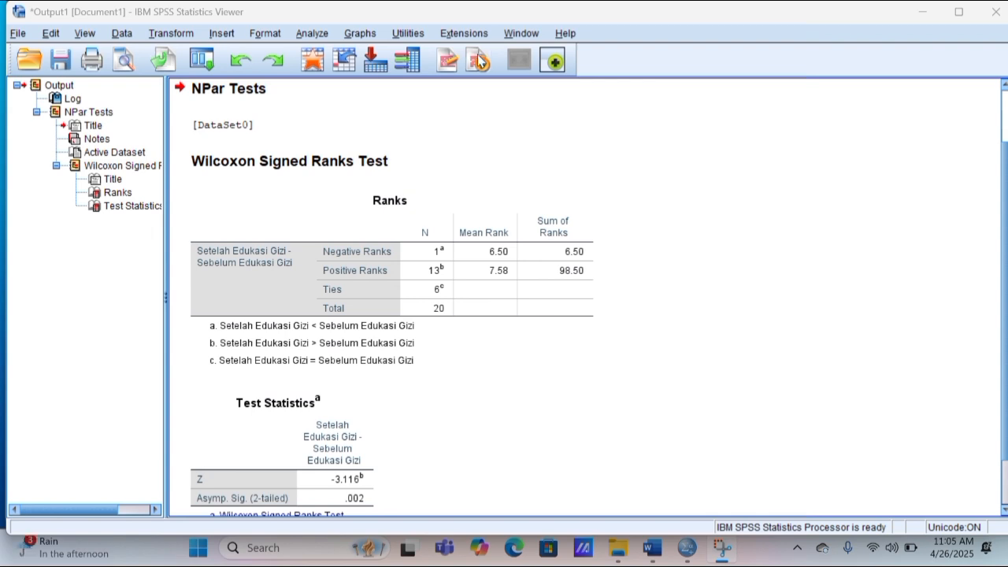
Examine the Ranks and Test Statistics tables of the Wilcoxon Signed Ranks Test, including the Z and Asymp. Sig. (2-tailed) rows
left_click(336, 254)
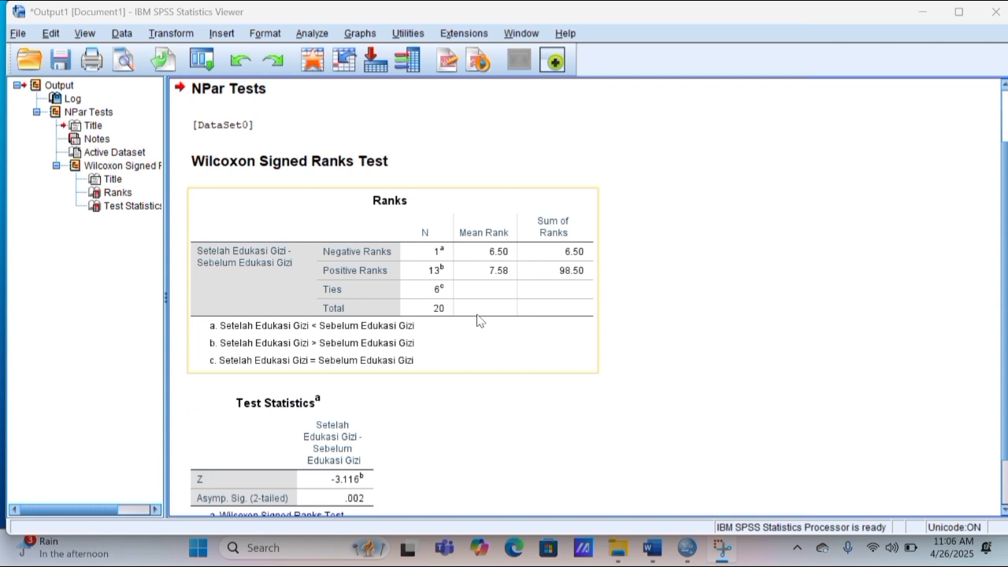
left_click(349, 461)
scroll(616, 423, "down", 1)
left_click(338, 471)
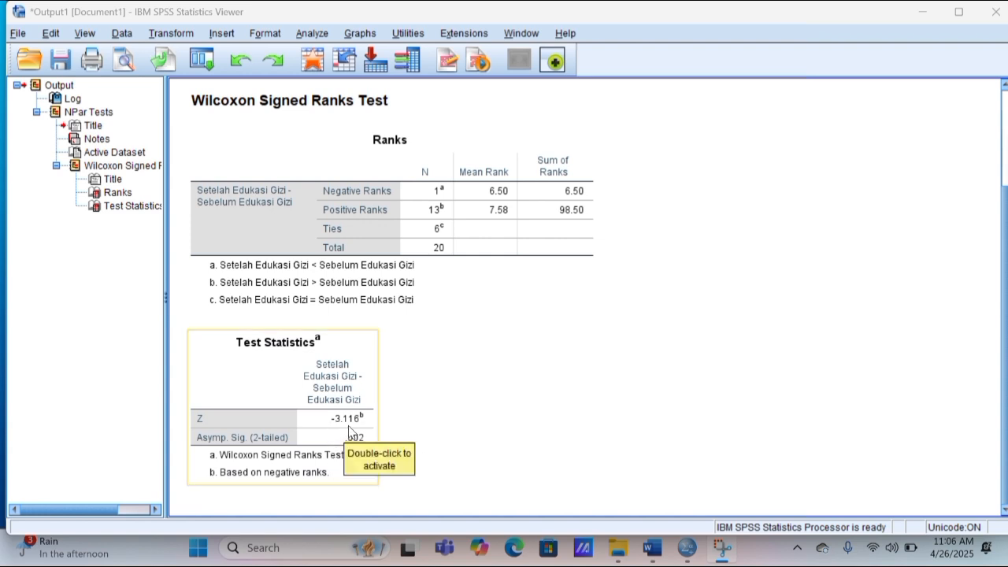
left_click(407, 442)
left_click(236, 443)
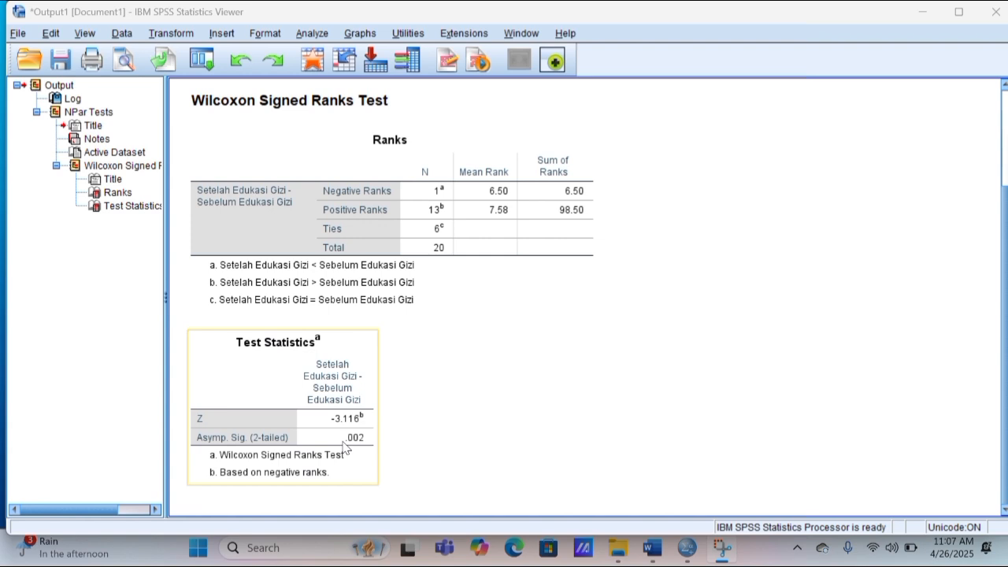
left_click(303, 275)
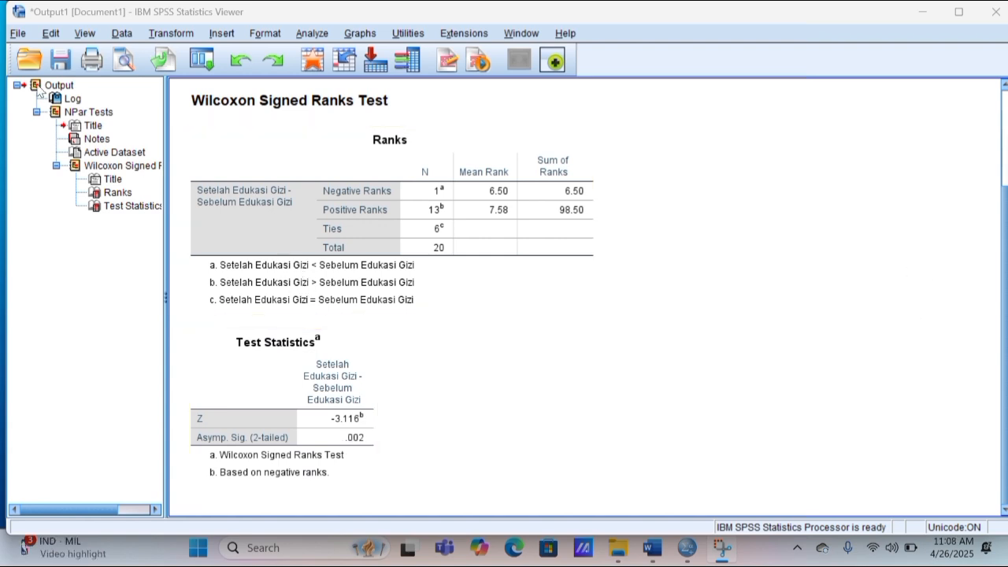
Select the whole output and set up its export as a Word/RTF (*.doc) document
scroll(291, 205, "down", 2)
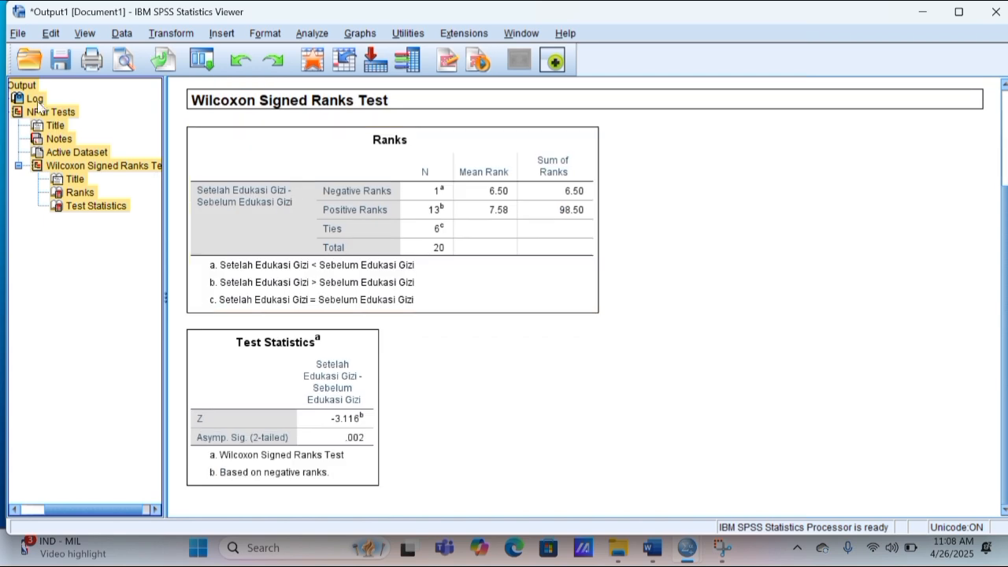
left_click(18, 35)
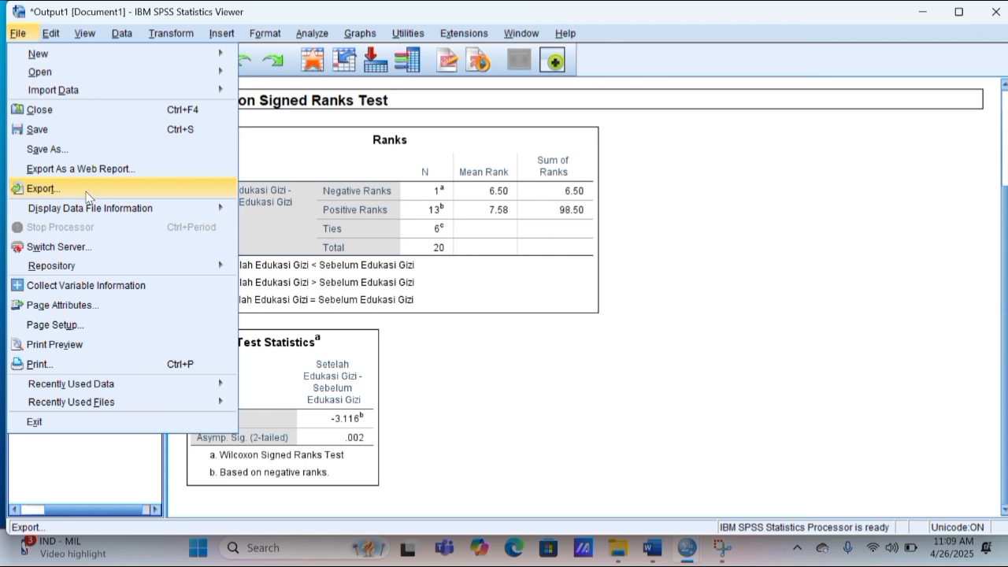
left_click(77, 187)
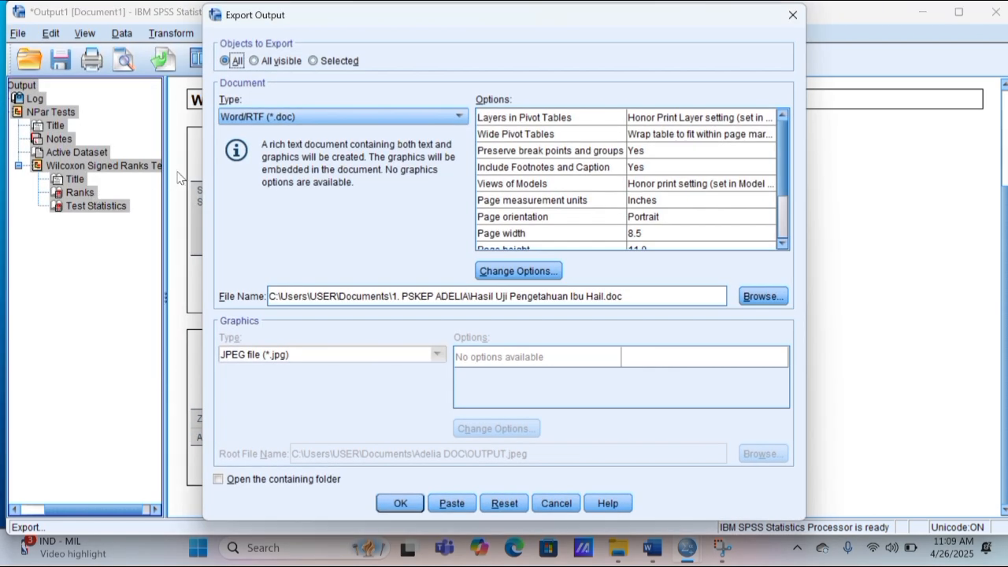
left_click(259, 119)
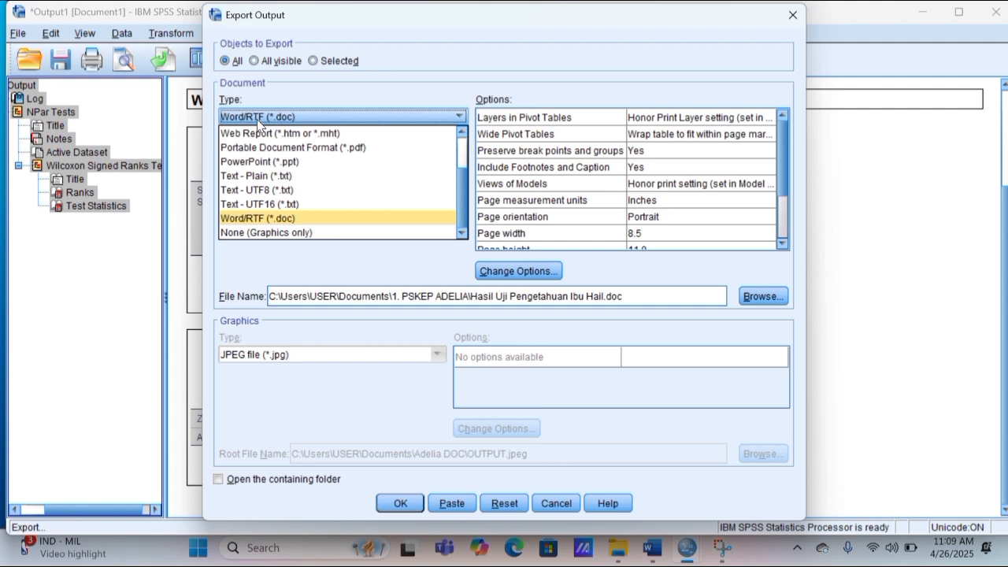
left_click(241, 215)
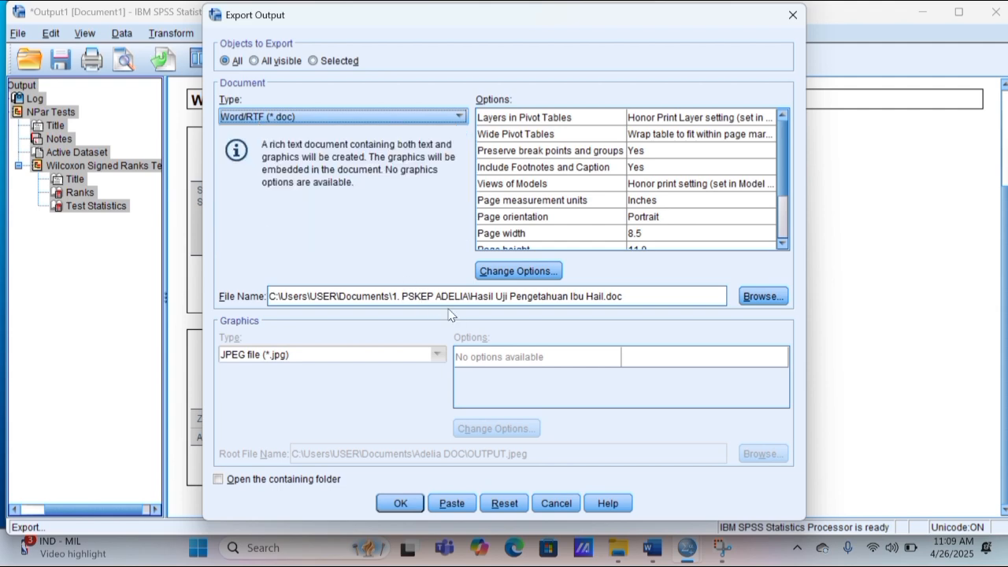
Name the export file Hasil Uji P.Ibu and choose the folder starting with 1. PSKEP in Documents as its location
left_click(754, 299)
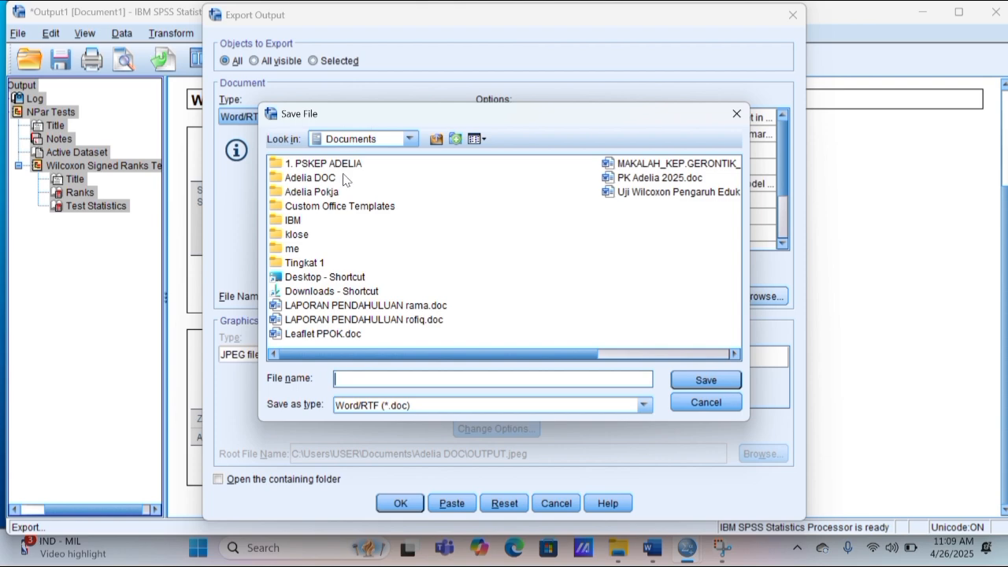
left_click(345, 166)
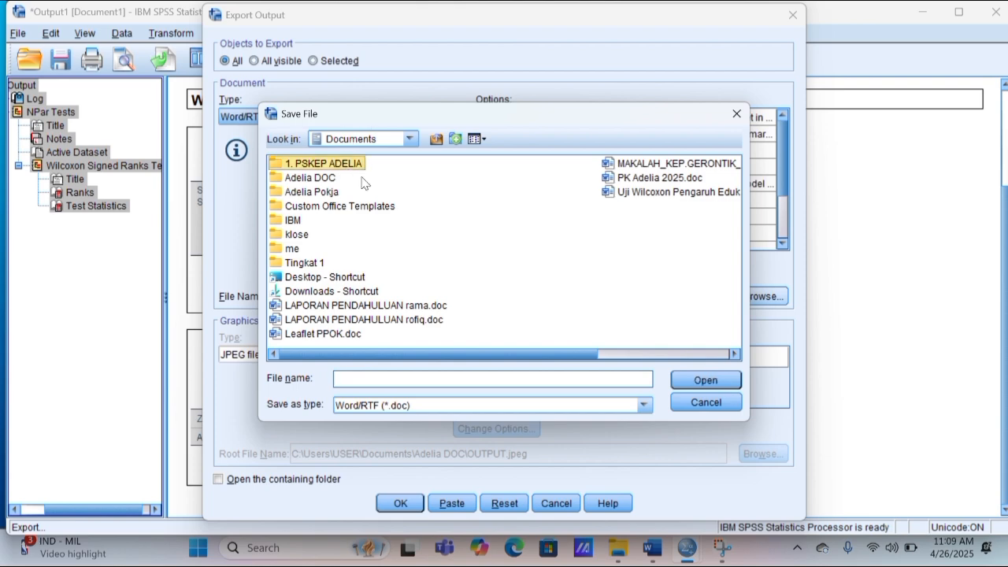
type("HA")
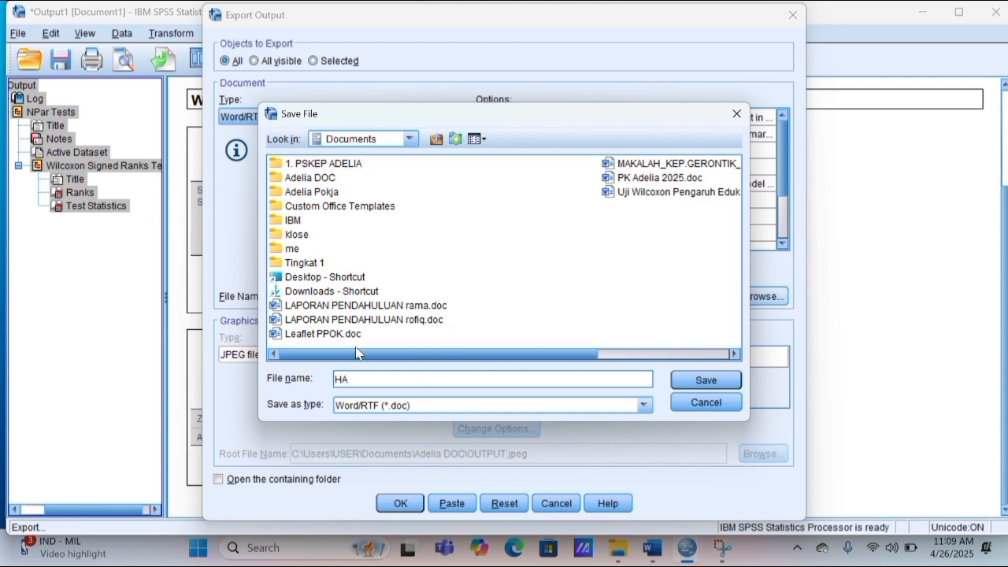
key("BackSpace")
type("asil ")
type("Uji ")
type("P.")
type("i")
type("Ibu")
left_click(351, 164)
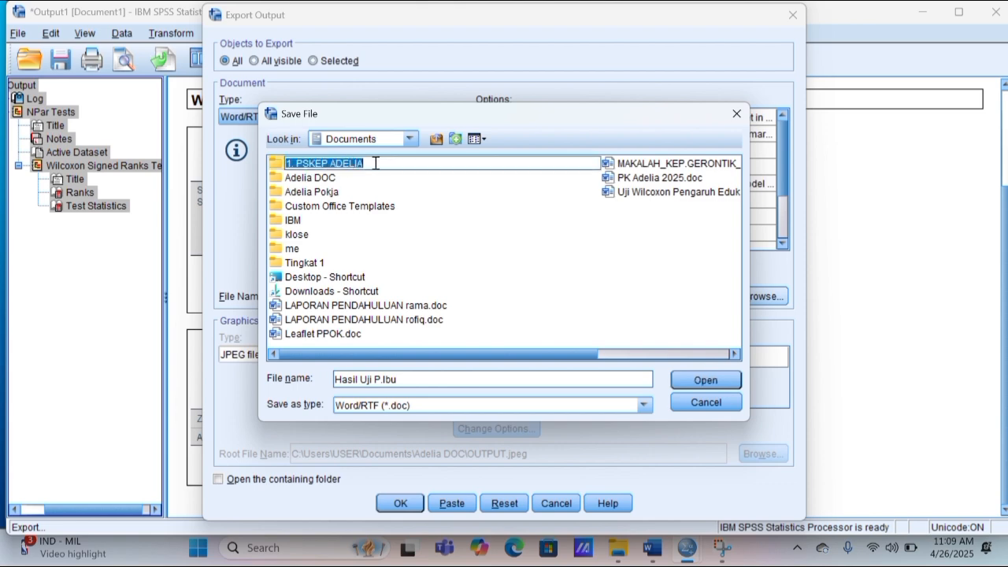
left_click(705, 381)
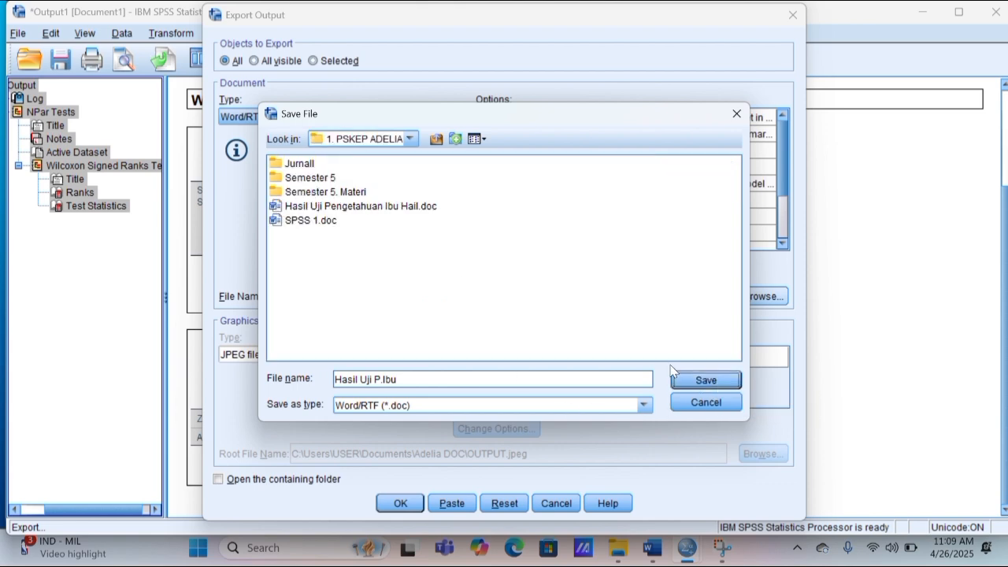
Extend the file name to Hasil Uji P.Ibu FIX and export the output
left_click(406, 379)
type("FIX")
left_click(702, 382)
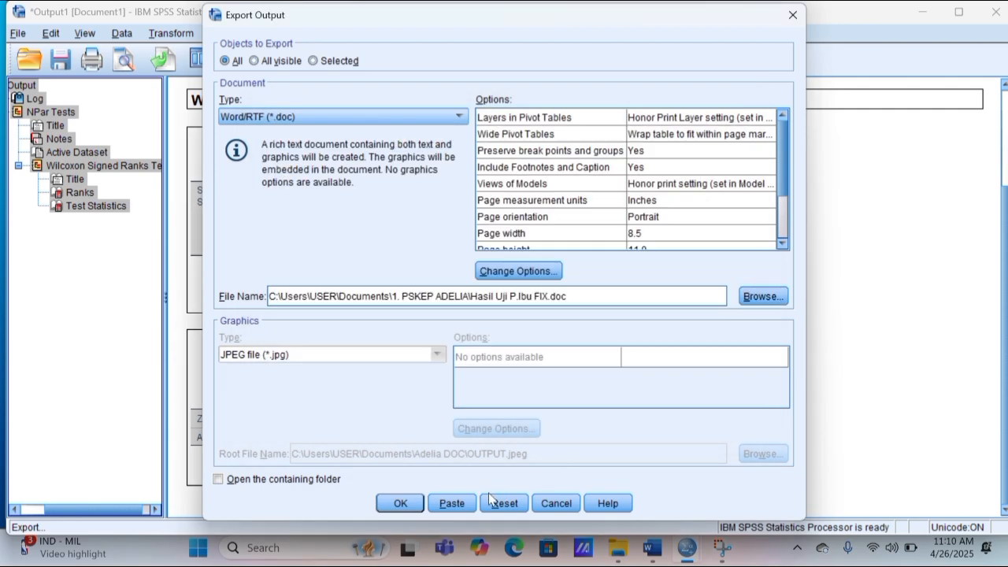
left_click(387, 506)
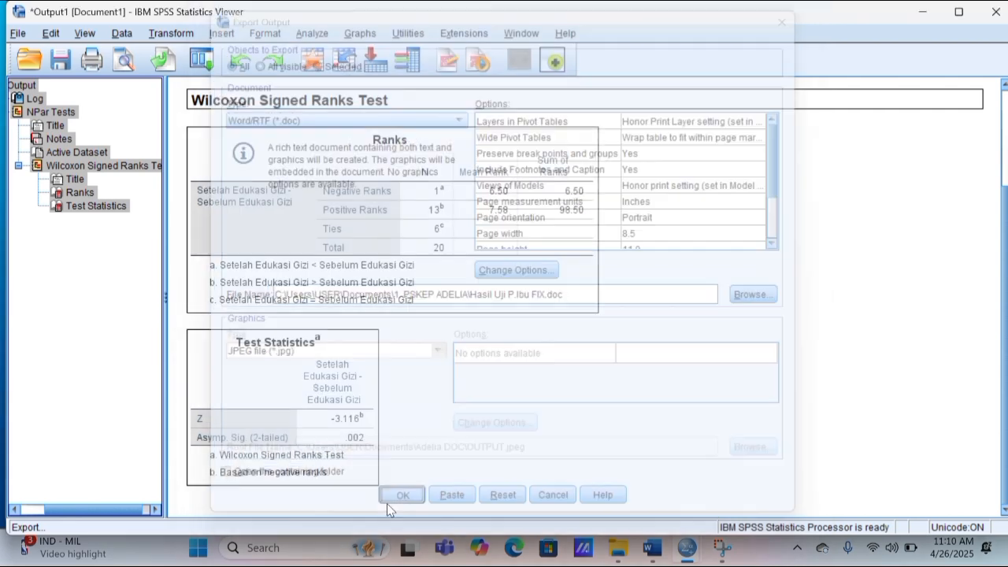